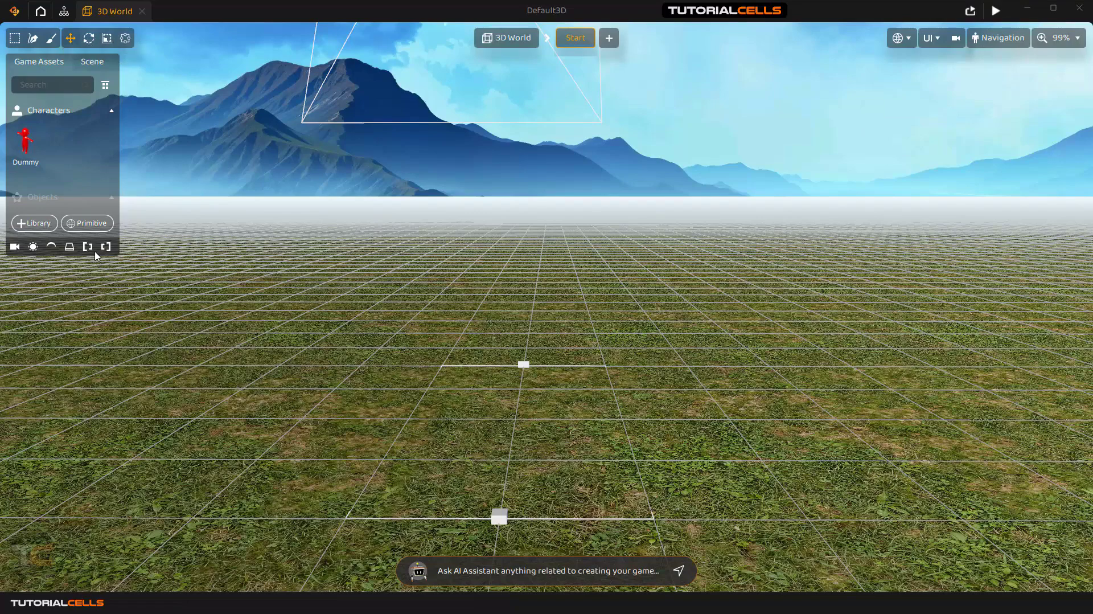
Place a primitive cube near the centre of the grass ground and raise it to a Y position of about 1.14.
left_click(98, 225)
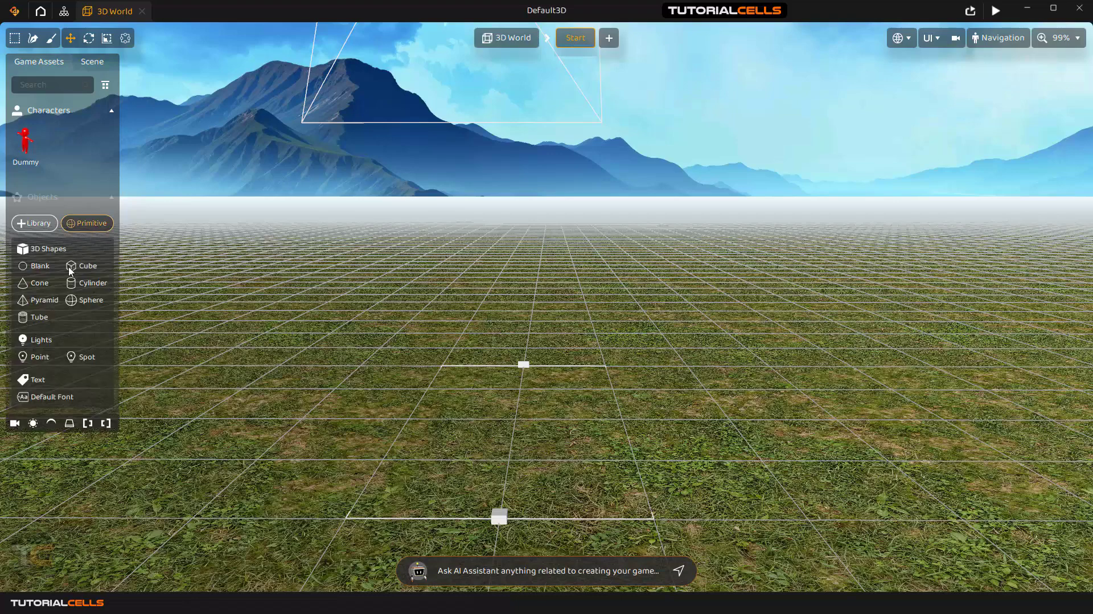
left_click_drag(71, 270, 529, 420)
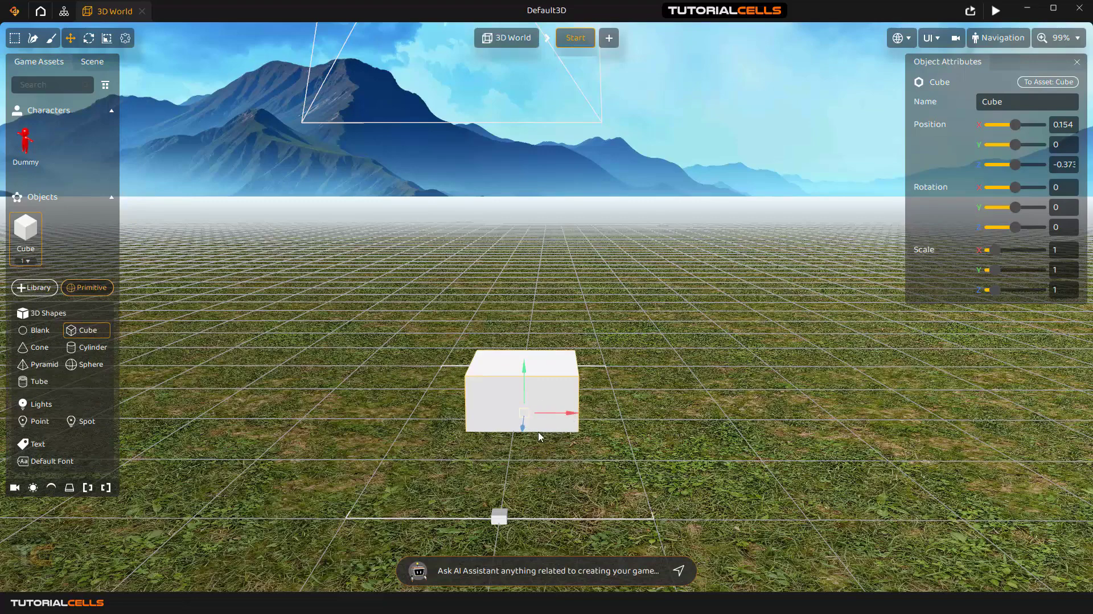
left_click_drag(528, 389, 534, 324)
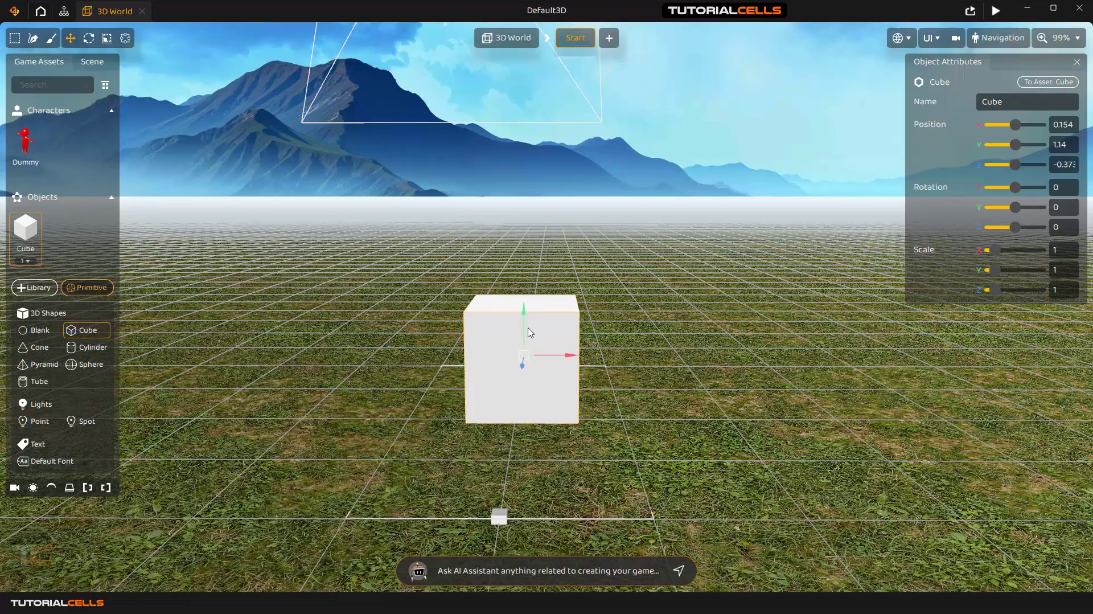
Reposition the cube freehand along the X and Z axes to about X 0.333 and Z -0.34.
left_click_drag(562, 361, 558, 361)
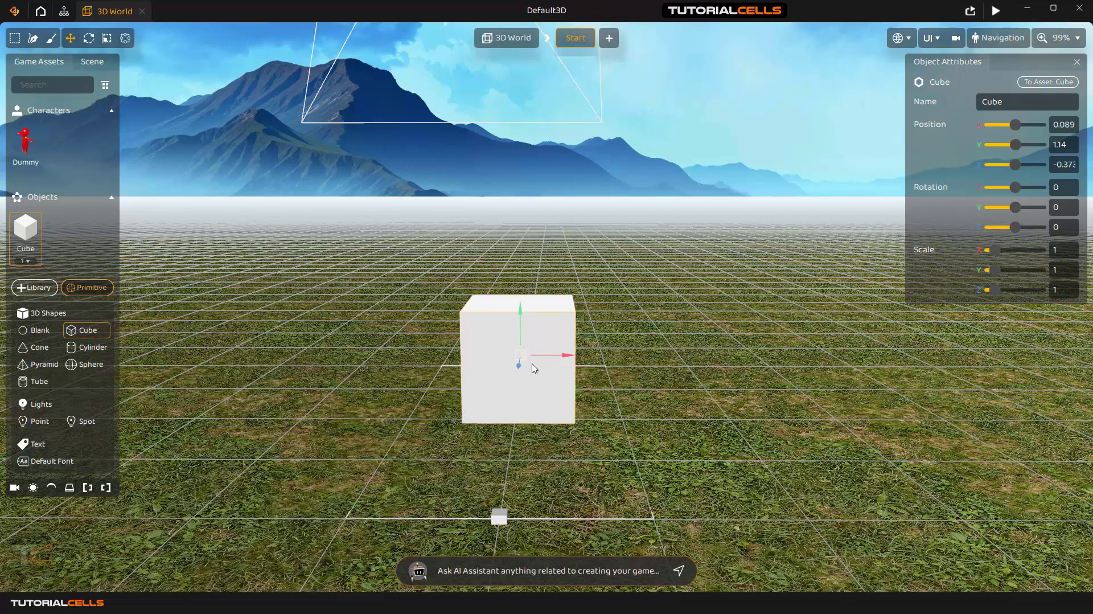
left_click_drag(518, 368, 541, 375)
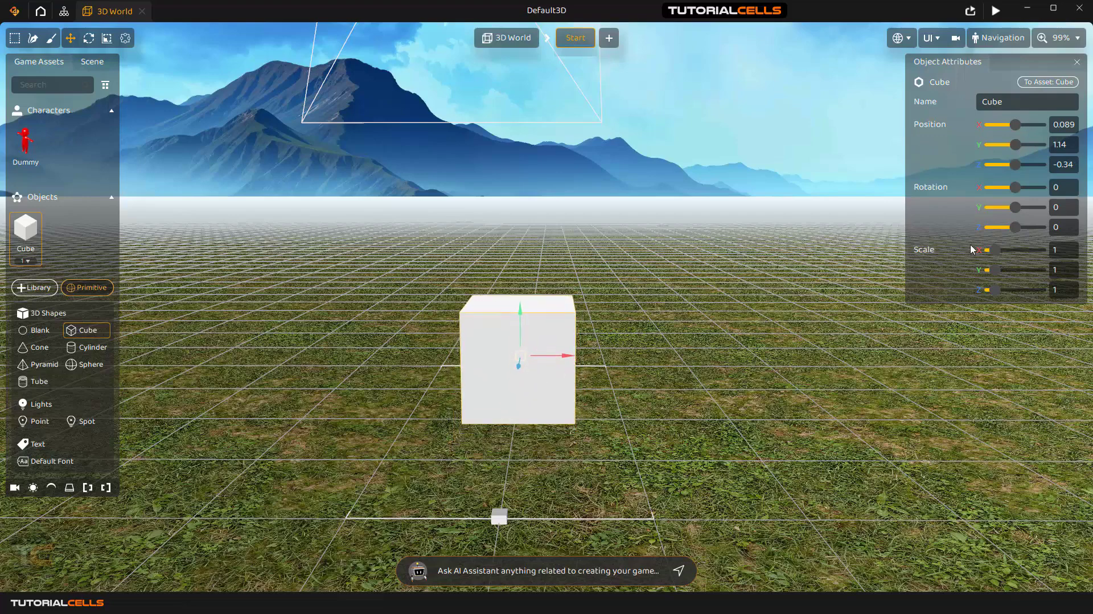
left_click_drag(1015, 126, 1016, 126)
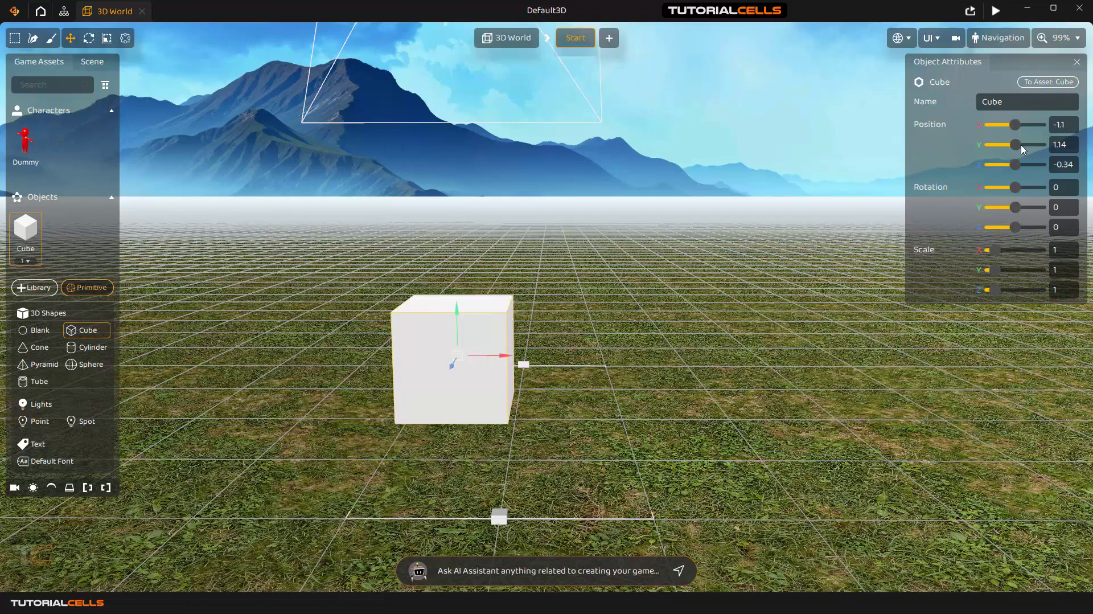
left_click_drag(507, 358, 587, 357)
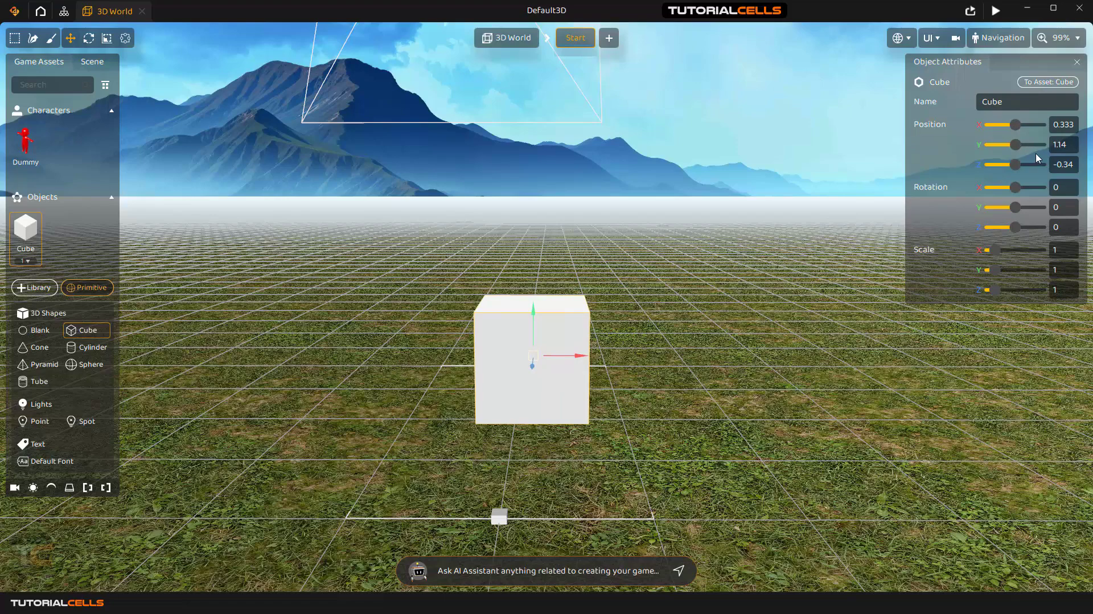
Compare the Cube asset's attributes, including physics and collision shape, with the placed cube's object attributes.
double_click(549, 322)
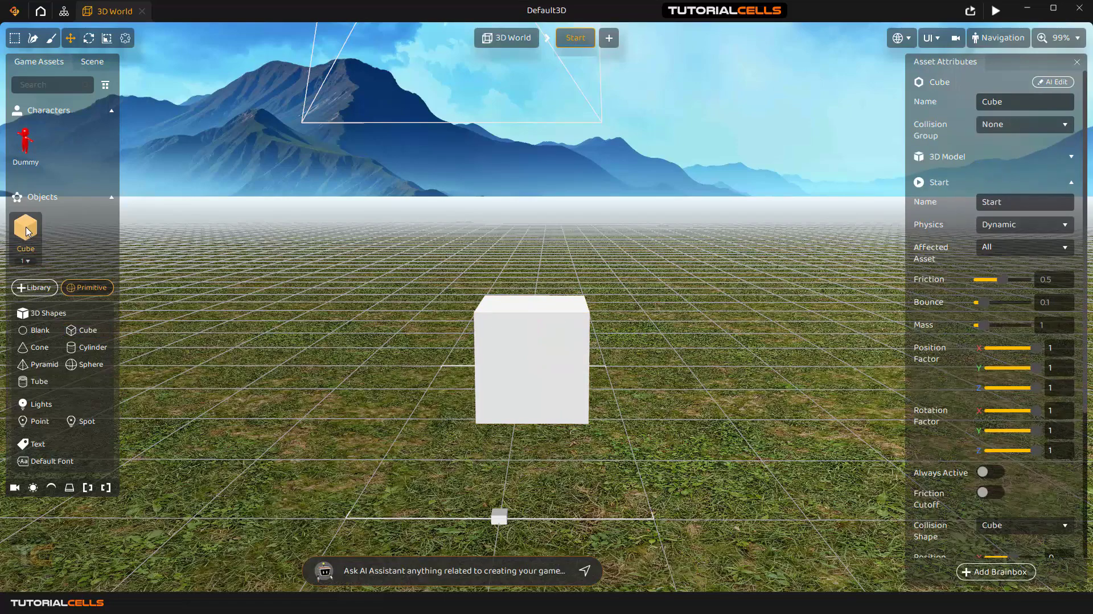
scroll(942, 105, "down", 4)
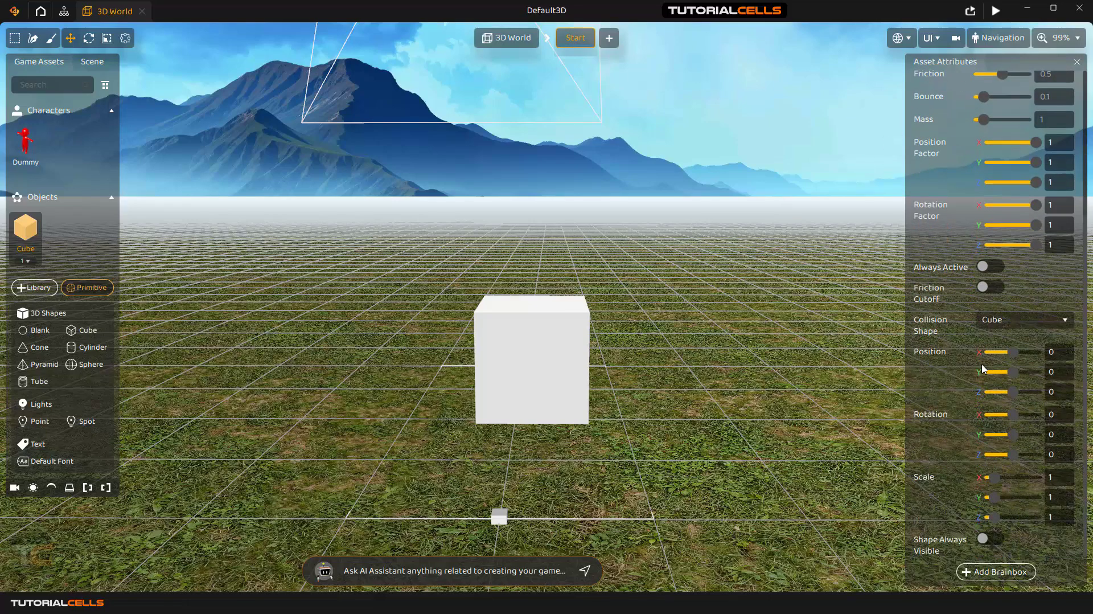
left_click(578, 334)
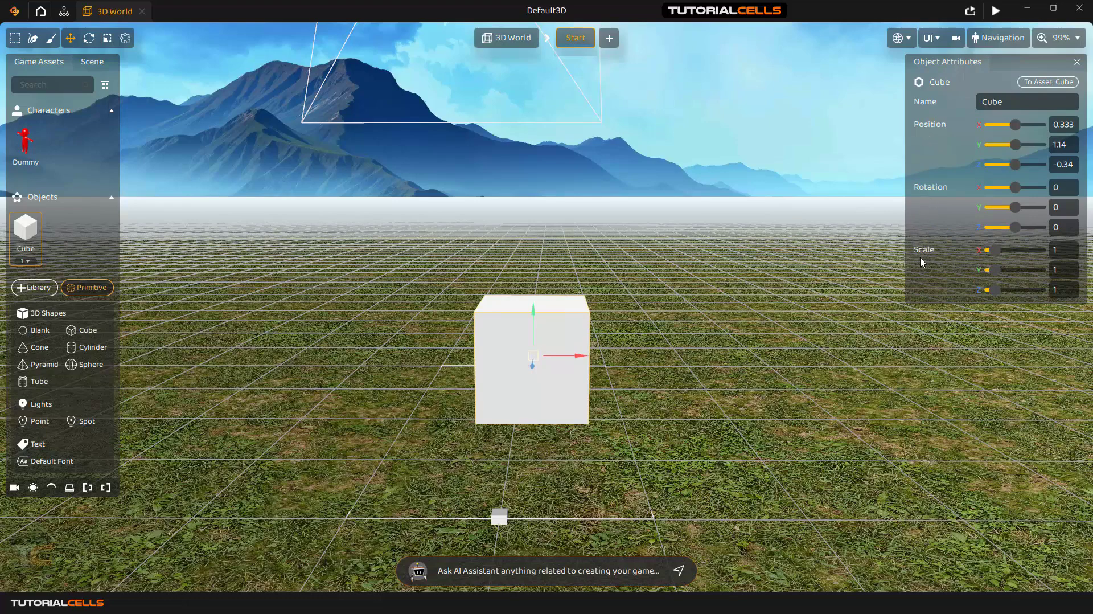
left_click(1044, 83)
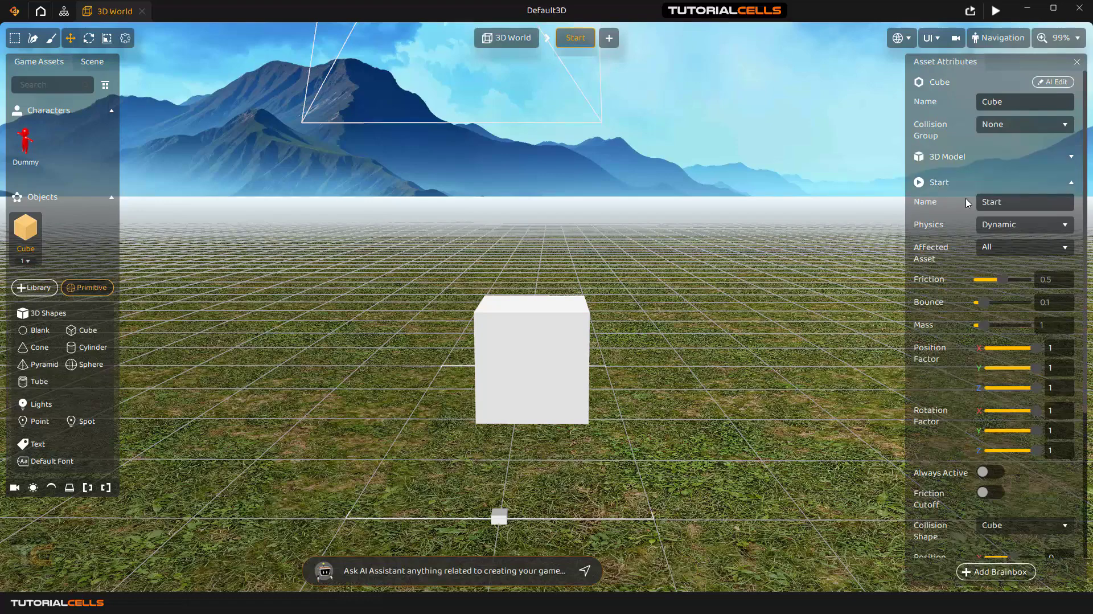
left_click(517, 349)
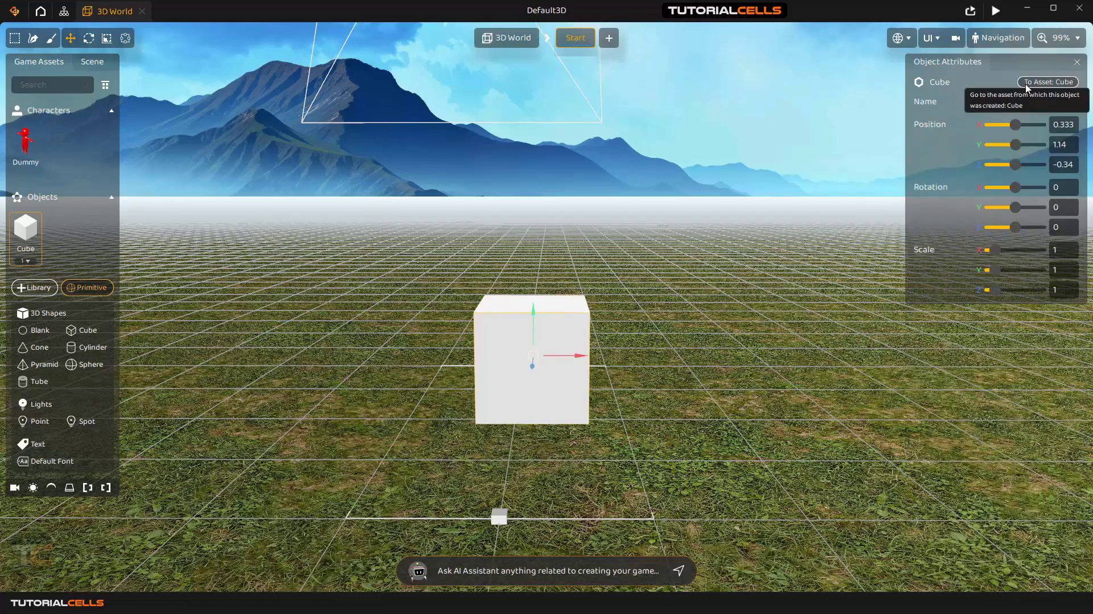
left_click(39, 230)
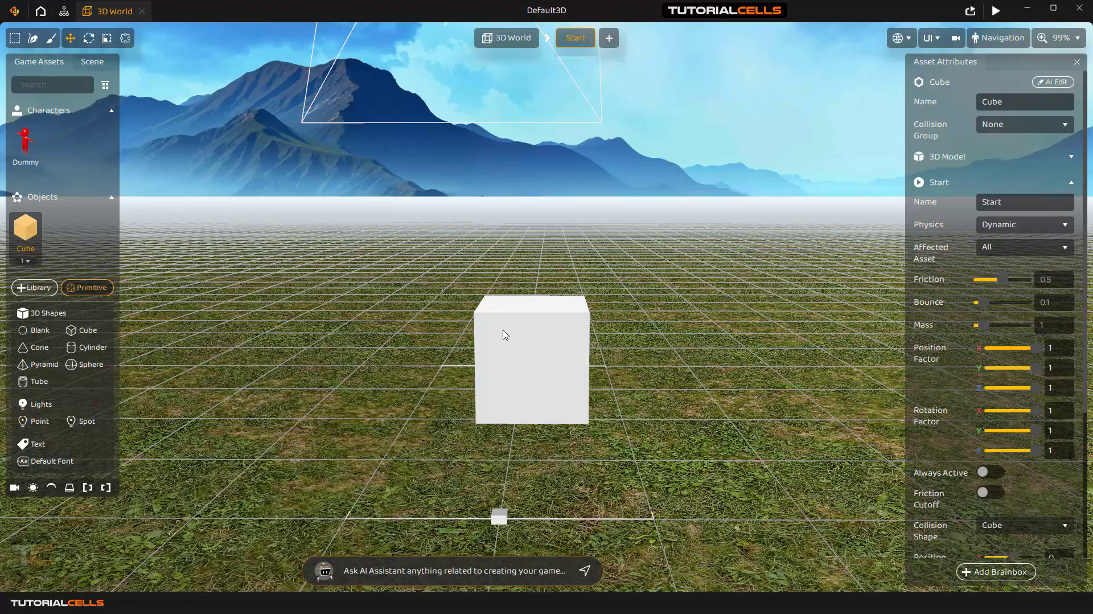
left_click(503, 336)
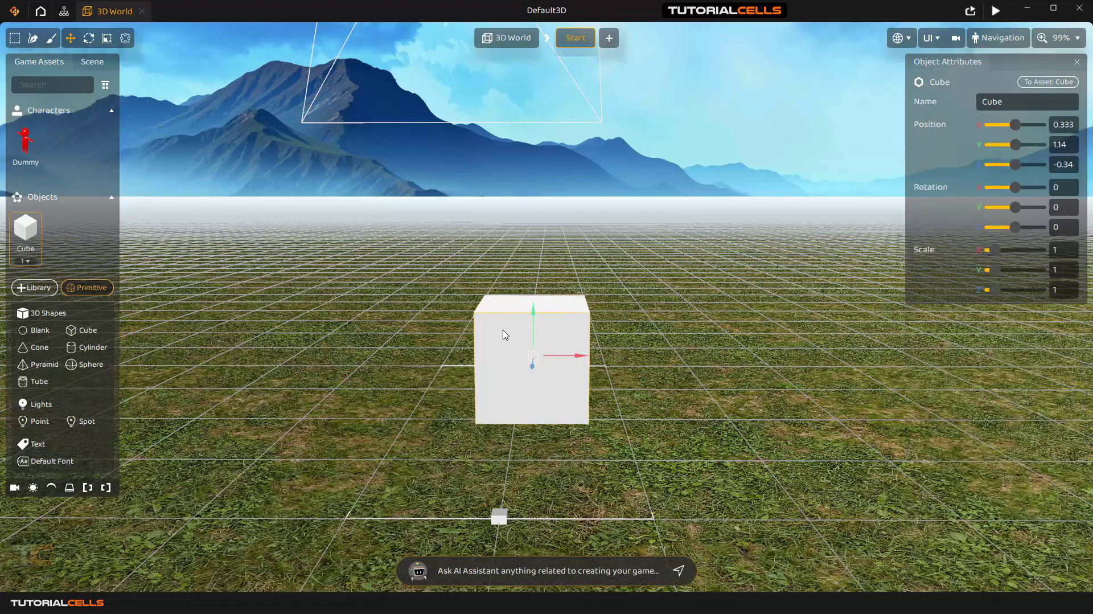
left_click(29, 230)
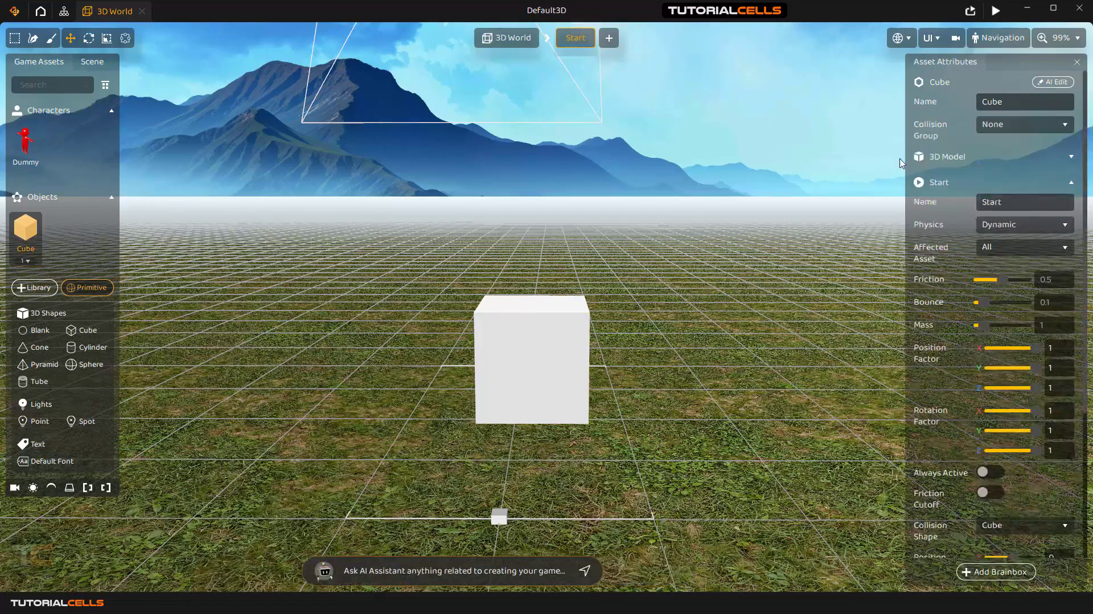
Open the AI Edit command prompt for the Cube asset and dismiss it without a request.
left_click(1040, 83)
left_click(794, 89)
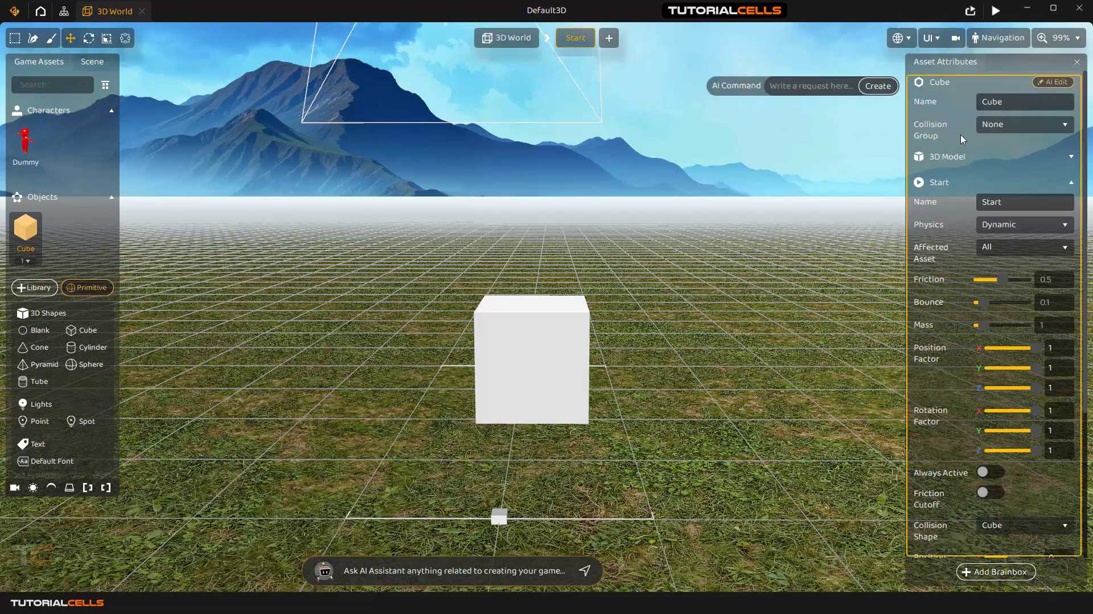
left_click(791, 192)
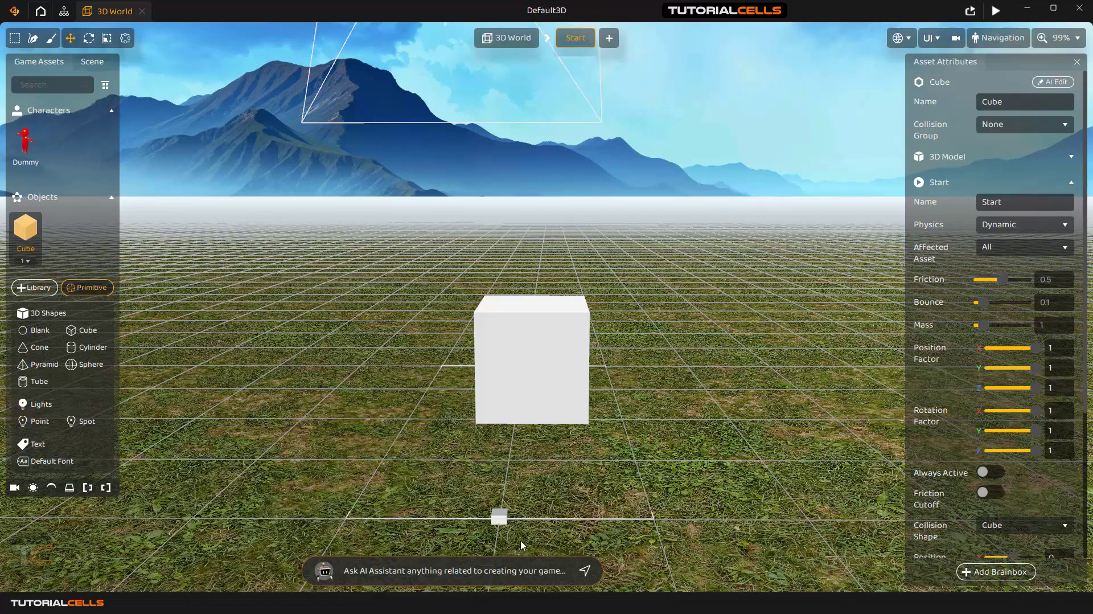
Rotate the placed cube freehand with the Rotate Tool to about X 0.448, Y -32.3 and Z 1.689.
left_click(533, 365)
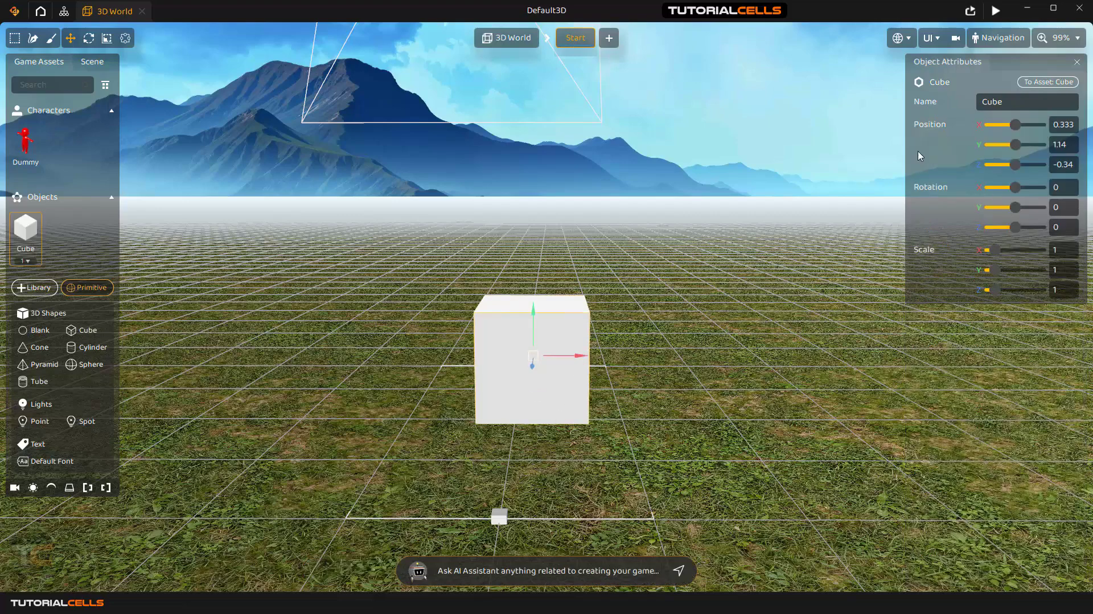
left_click(89, 39)
left_click_drag(561, 368, 550, 374)
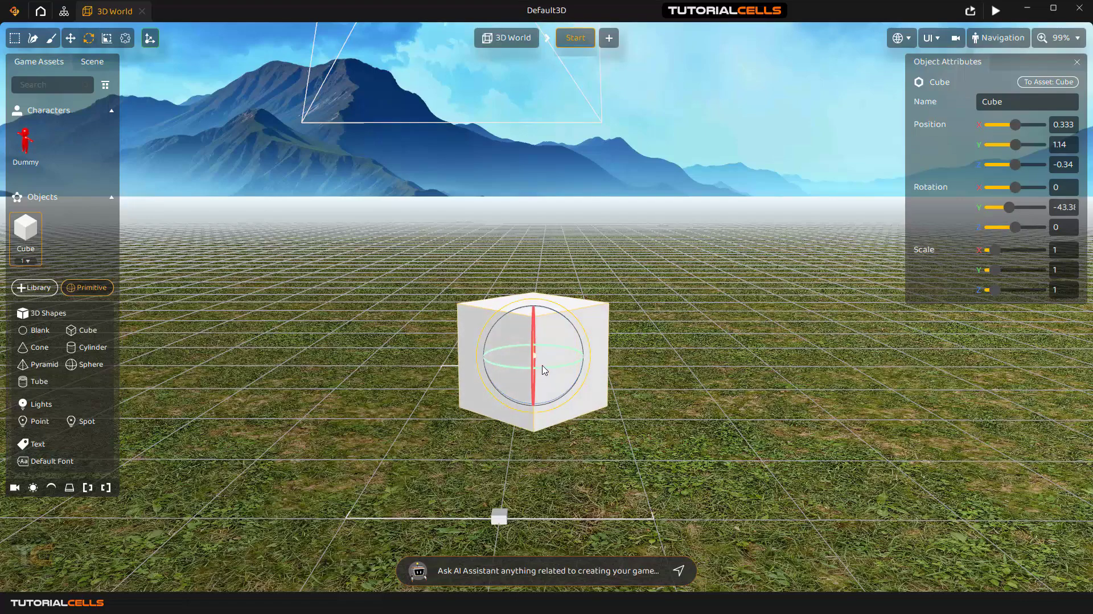
mouse_move(557, 315)
left_mouse_down()
mouse_move(564, 322)
mouse_move(551, 319)
left_mouse_up()
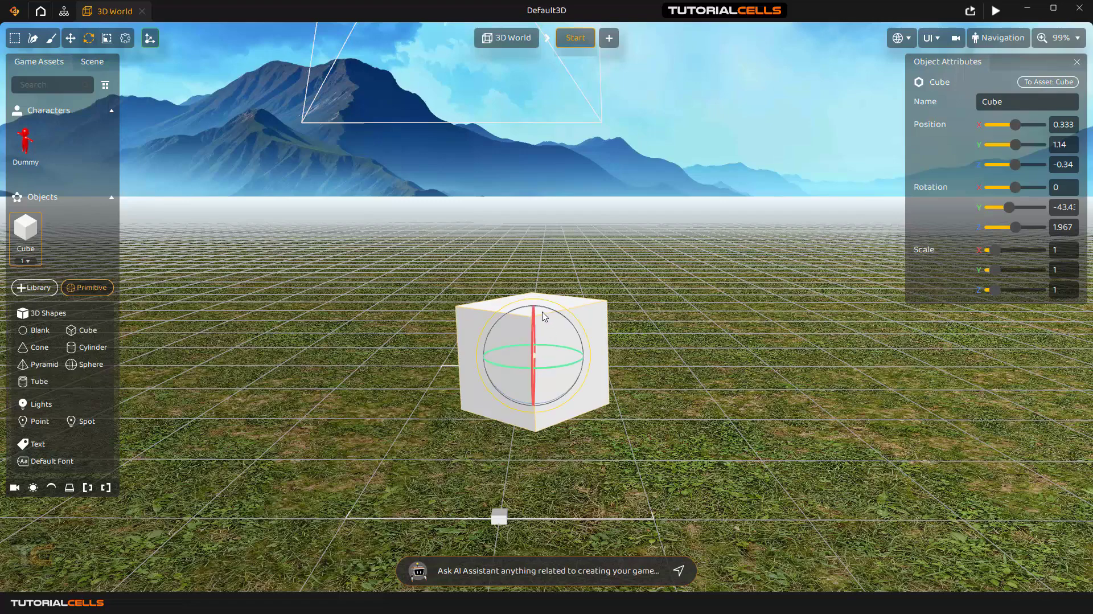
left_click_drag(556, 368, 563, 348)
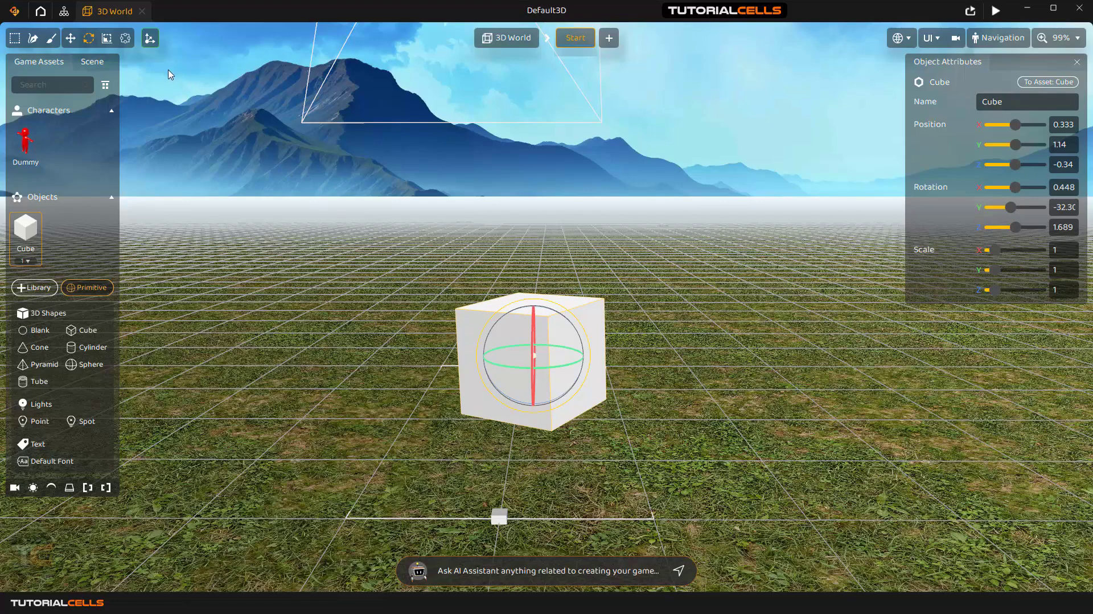
Use Local Axes to rotate the cube about its own X axis to about -40, and turn Local Axes off again.
left_click(151, 39)
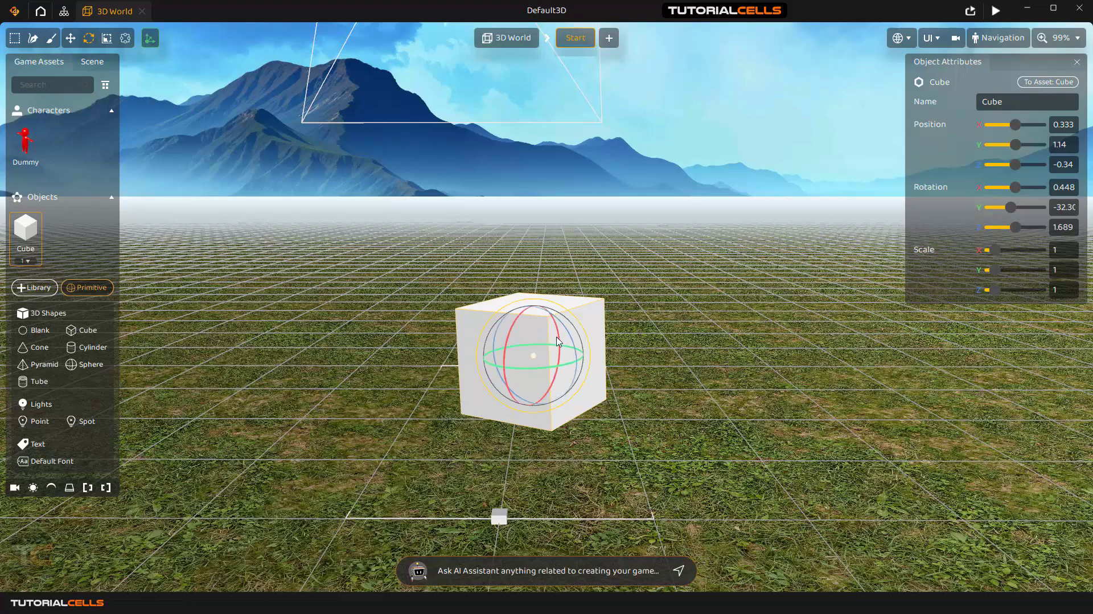
mouse_move(517, 334)
left_mouse_down()
mouse_move(517, 319)
mouse_move(515, 331)
mouse_move(534, 334)
left_mouse_up()
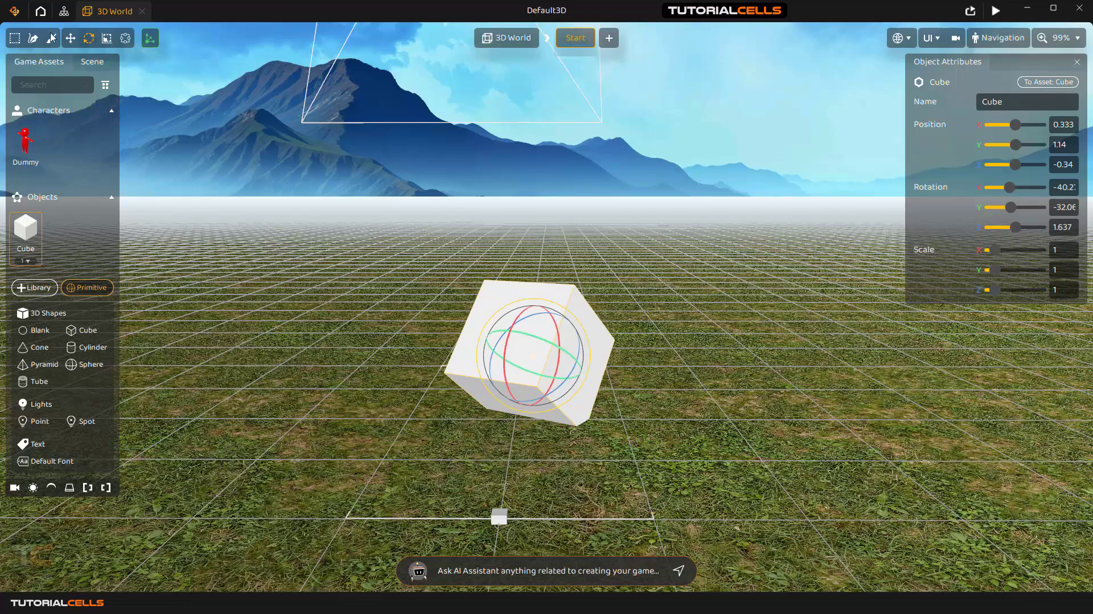
left_click(70, 38)
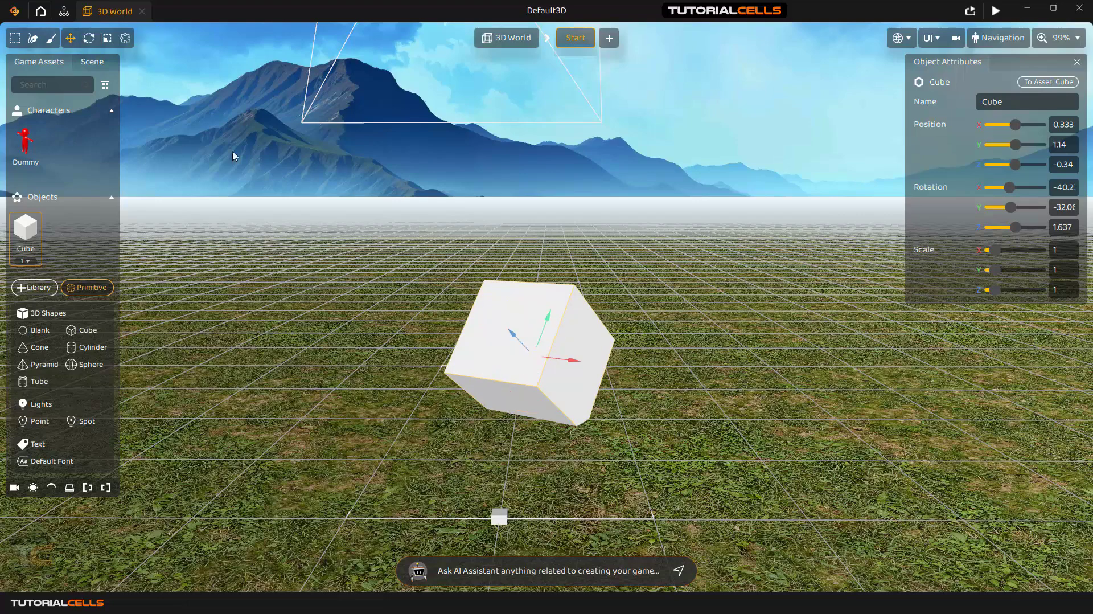
left_click(90, 39)
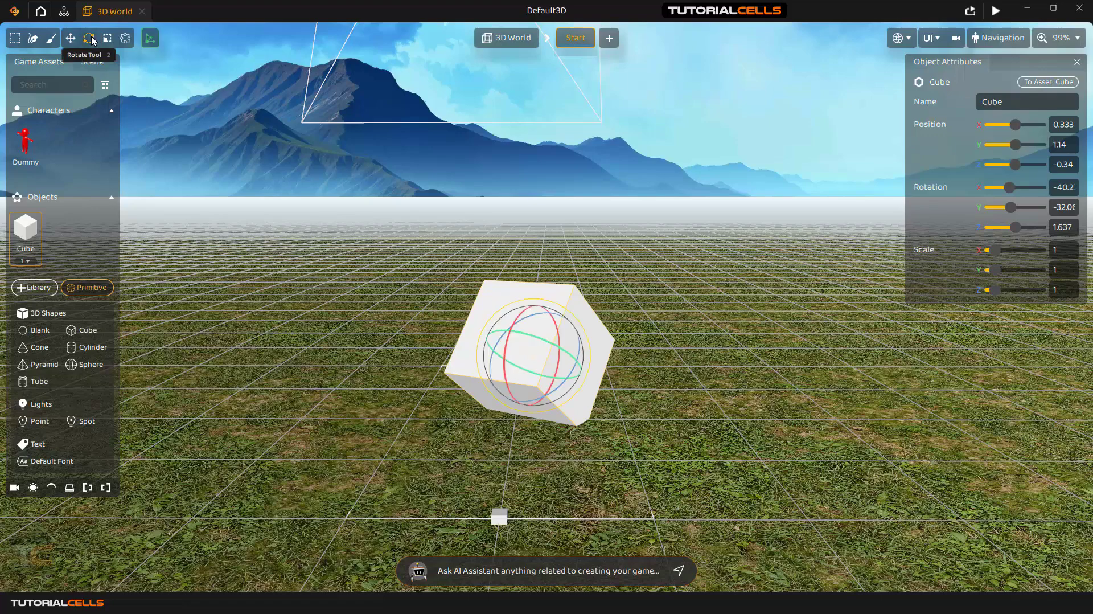
left_click(150, 39)
Scale the cube unevenly with Local Axes on, to about X 1.731, Y 0.566 and Z 0.547.
left_click(106, 38)
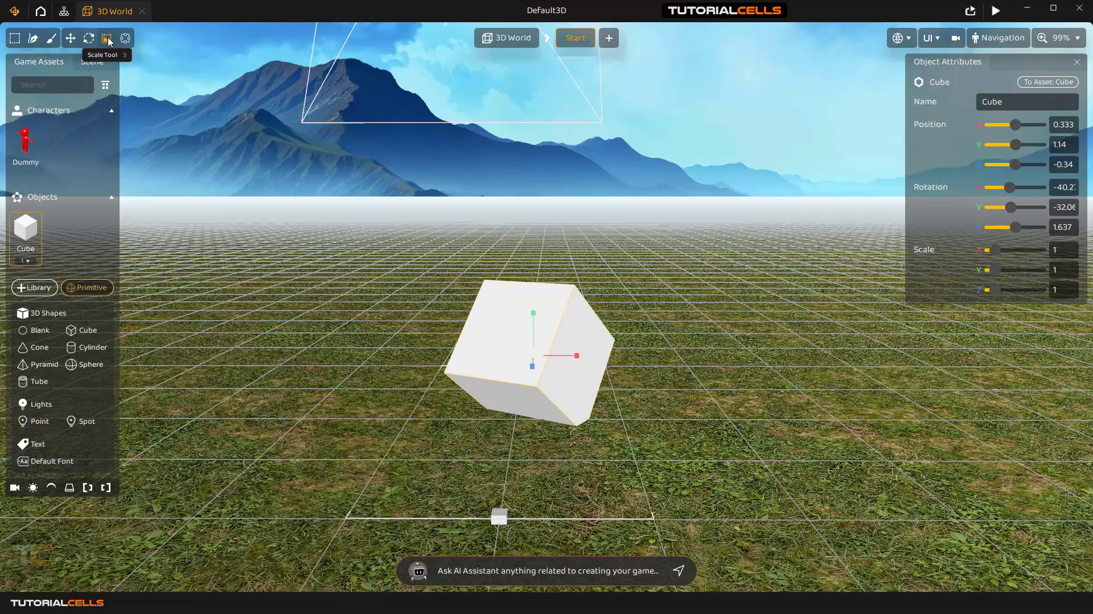
left_click(88, 38)
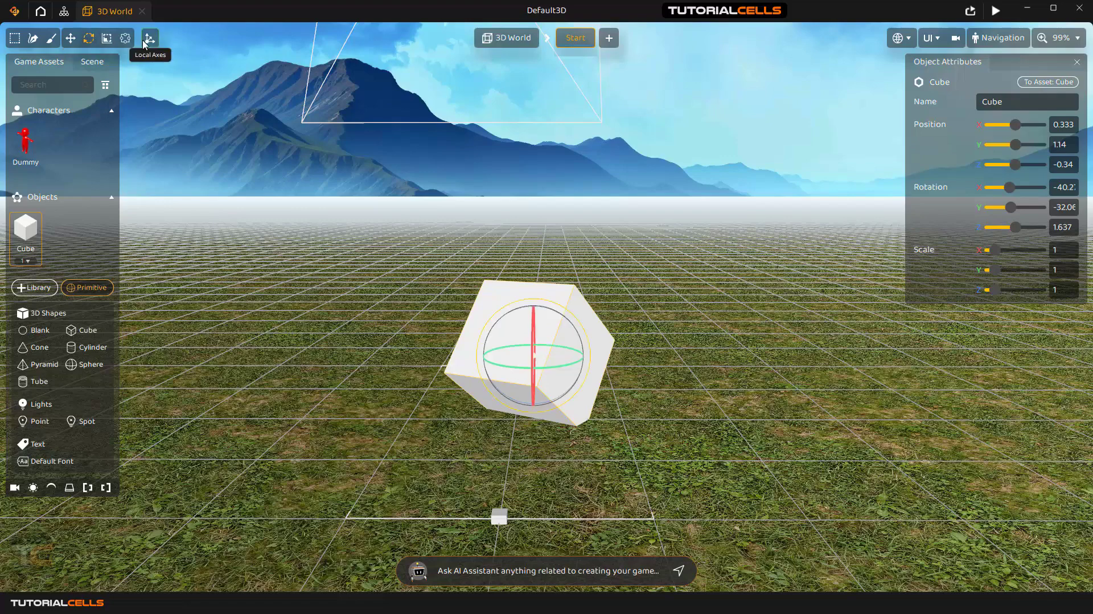
left_click(107, 38)
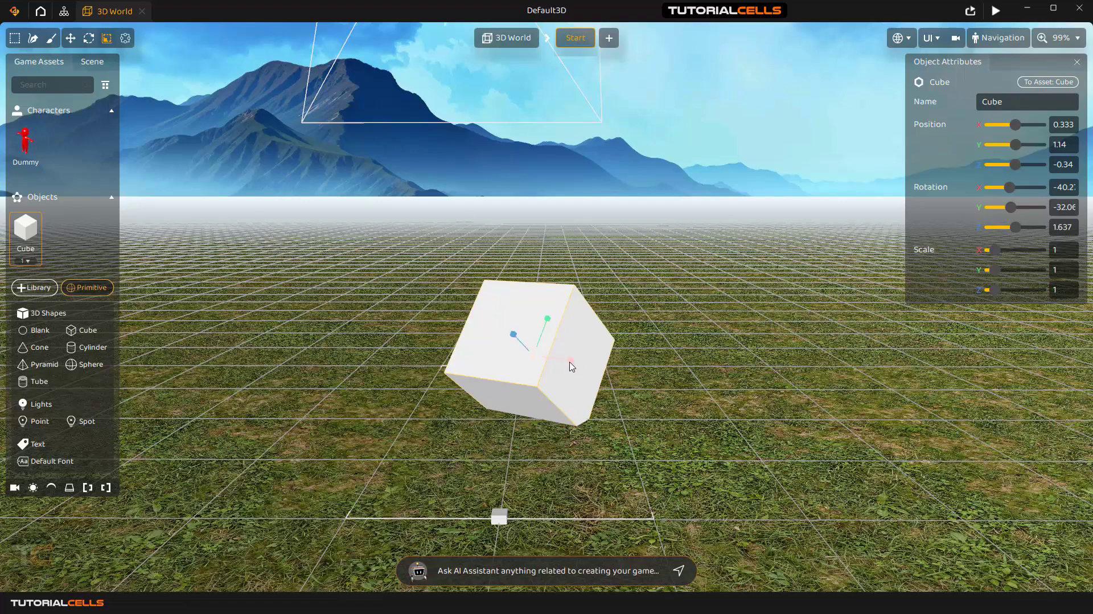
left_click_drag(569, 366, 532, 348)
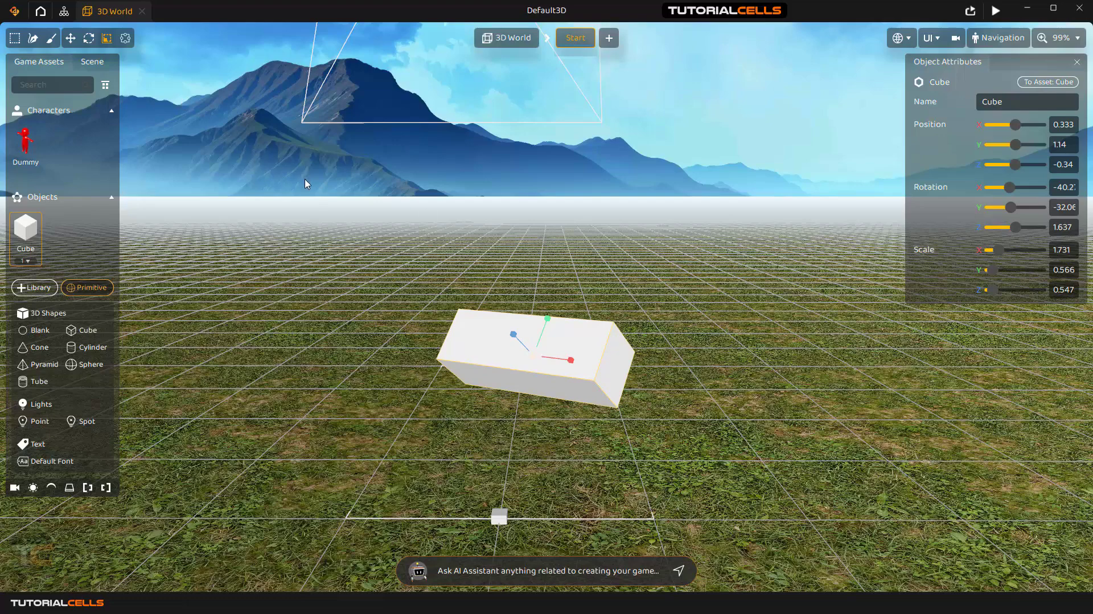
Set the cube's scale to 1 on the X, Y and Z axes.
left_click(1046, 251)
type("1")
key("Tab")
type("1")
key("Tab")
type("1")
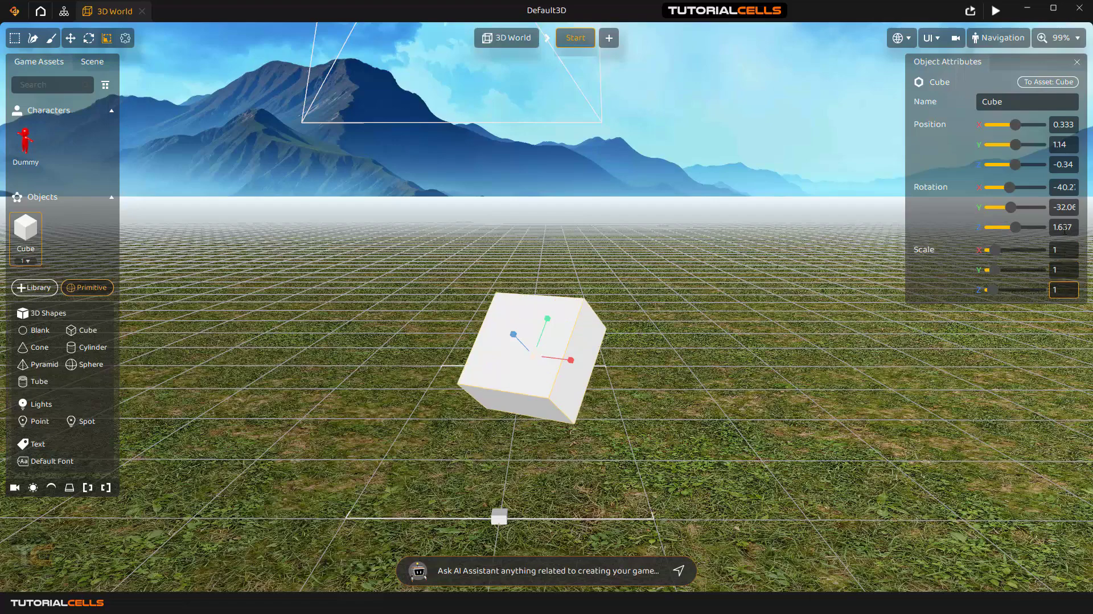
Set the cube's rotation to 0 on the X, Y and Z axes.
left_click(1064, 227)
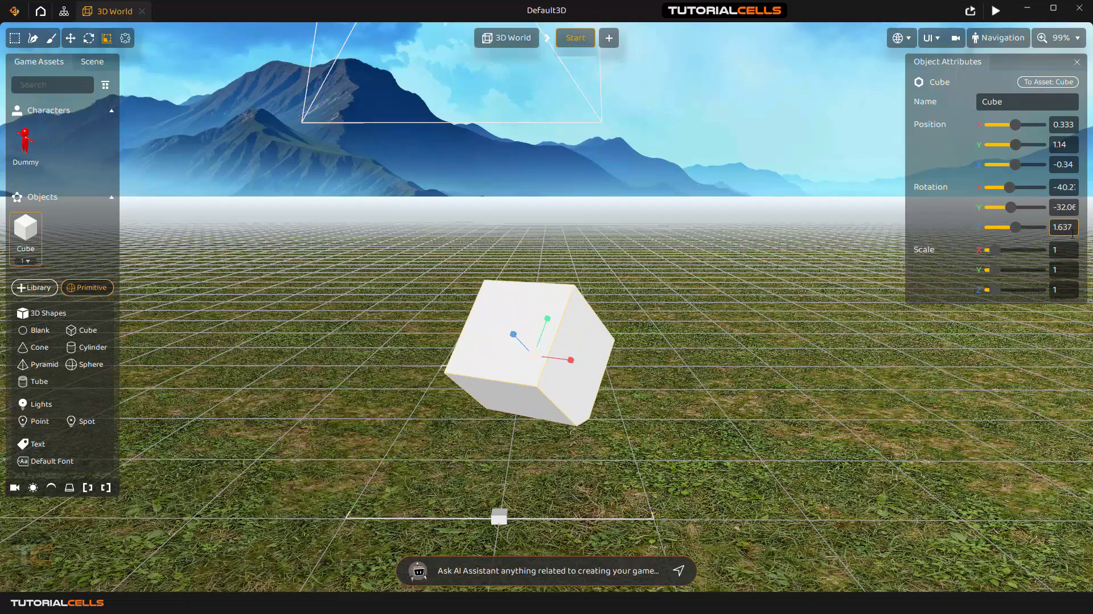
double_click(1062, 228)
type("0")
double_click(1056, 208)
type("0")
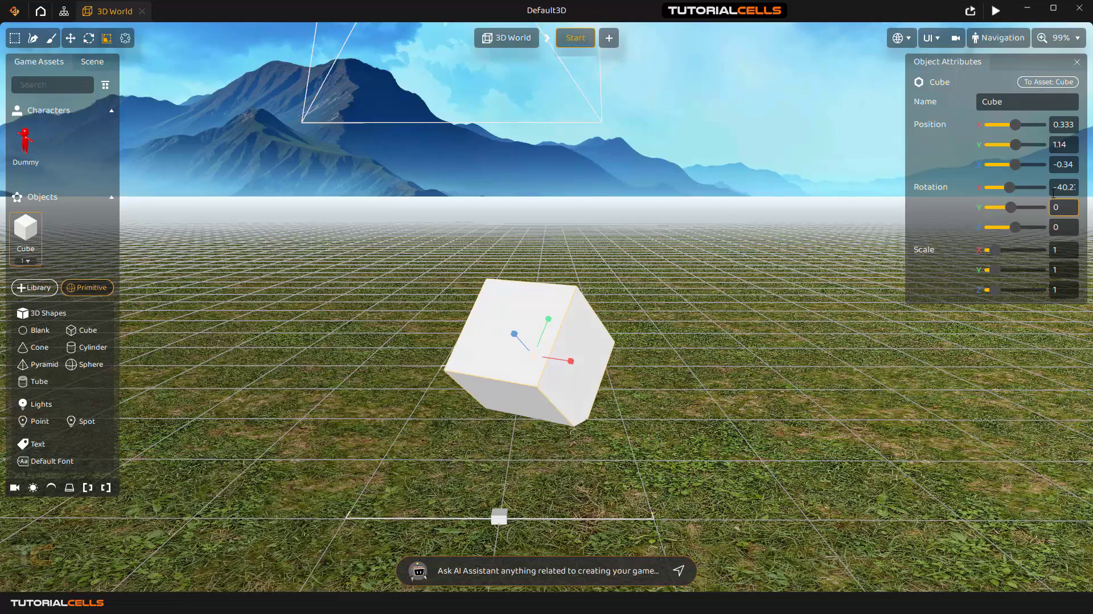
double_click(1063, 187)
type("0")
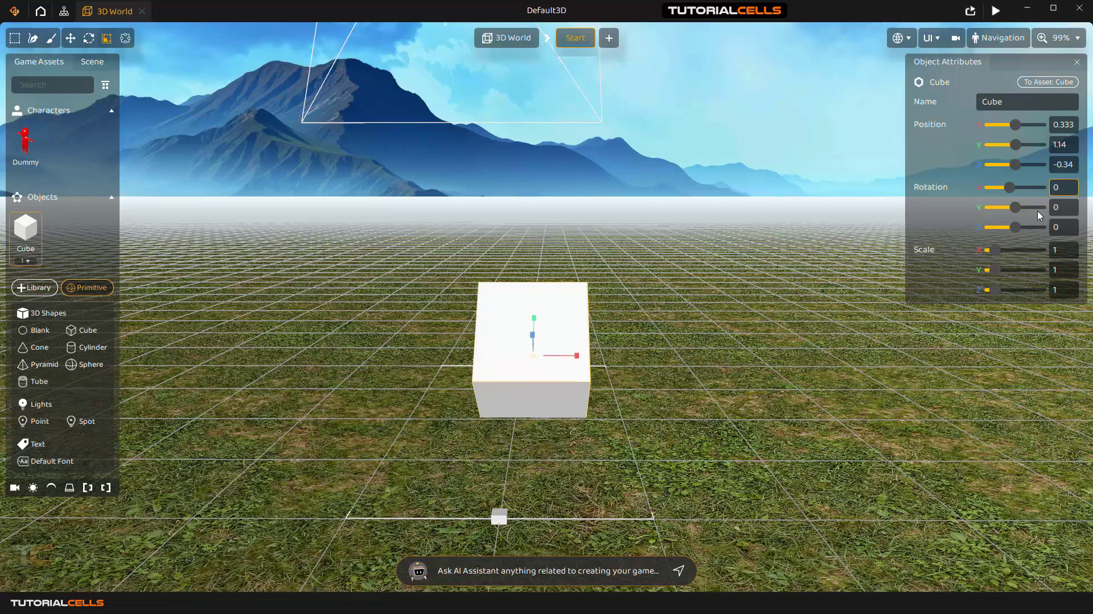
key("Return")
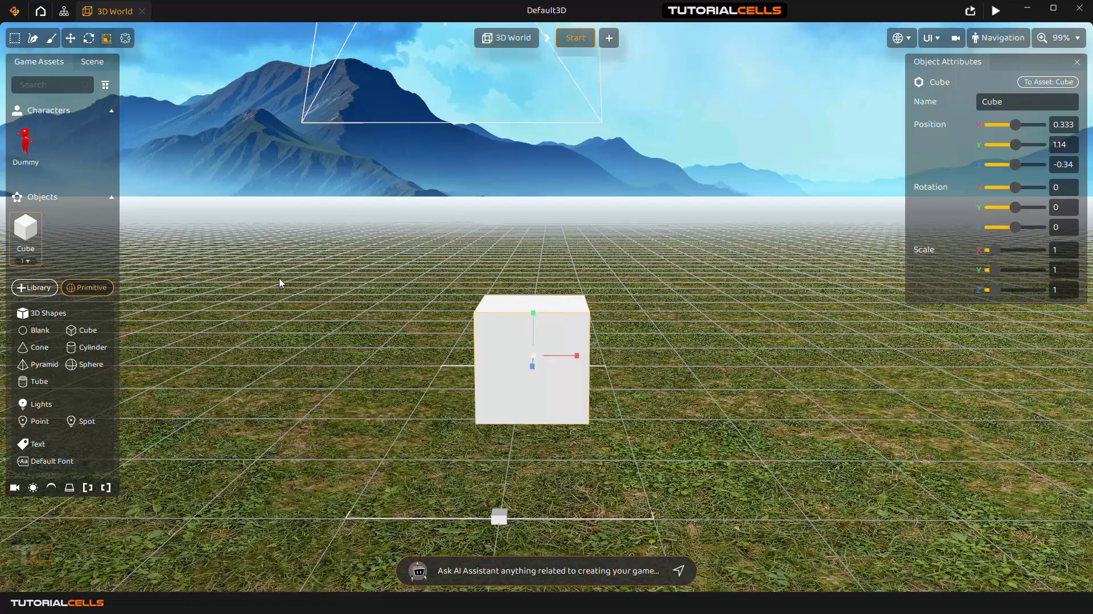
Stretch the cube along the X axis with the Transform tool to a scale of about 2.247.
left_click(126, 38)
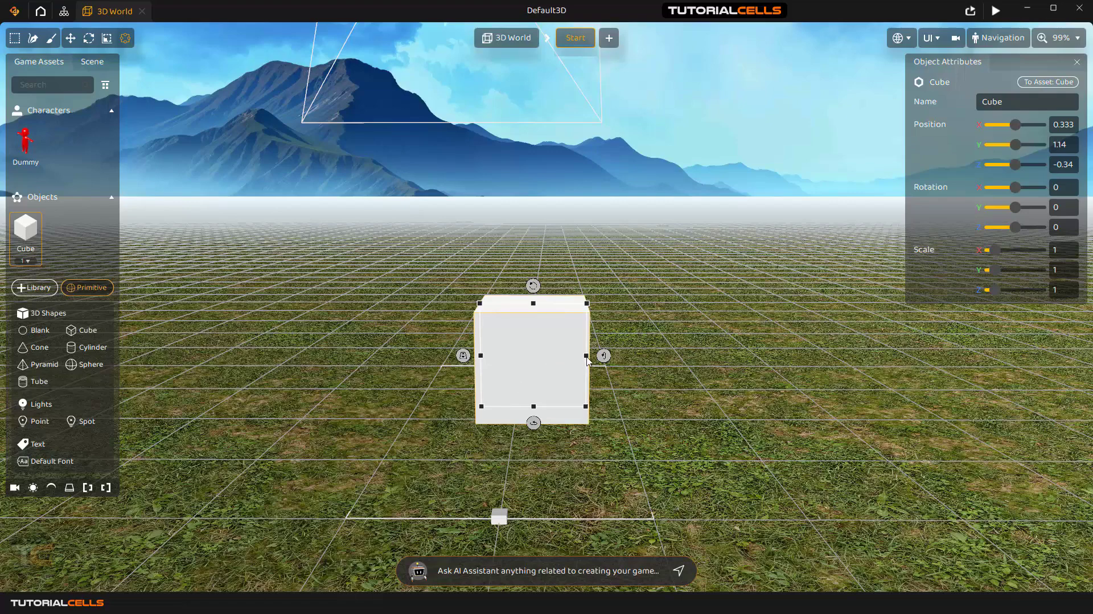
left_click_drag(587, 360, 559, 360)
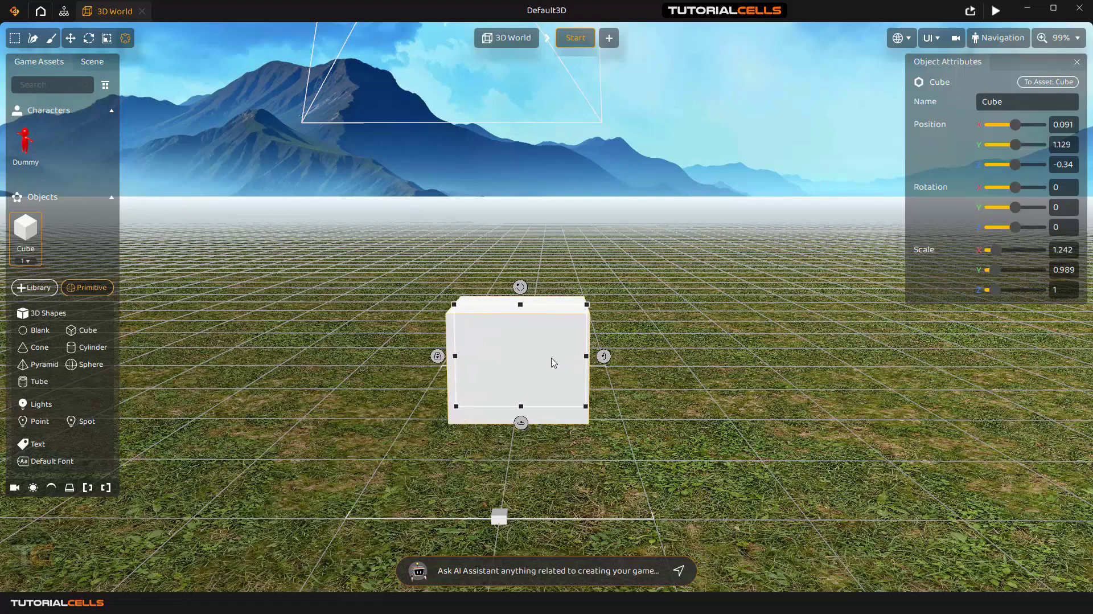
left_click_drag(459, 358, 360, 362)
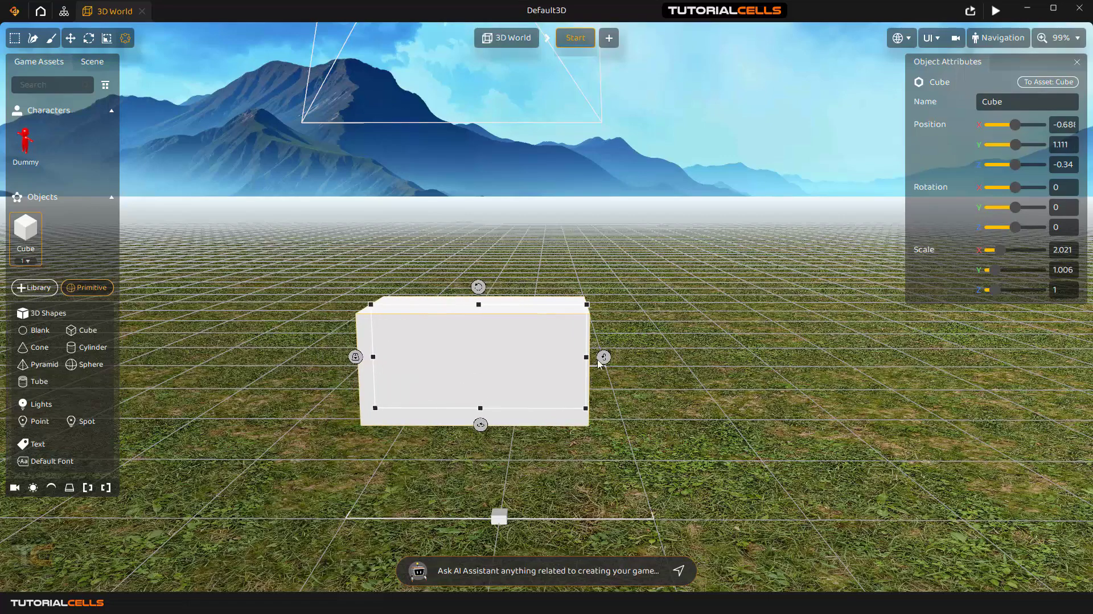
mouse_move(582, 362)
left_mouse_down()
mouse_move(554, 364)
mouse_move(586, 361)
left_mouse_up()
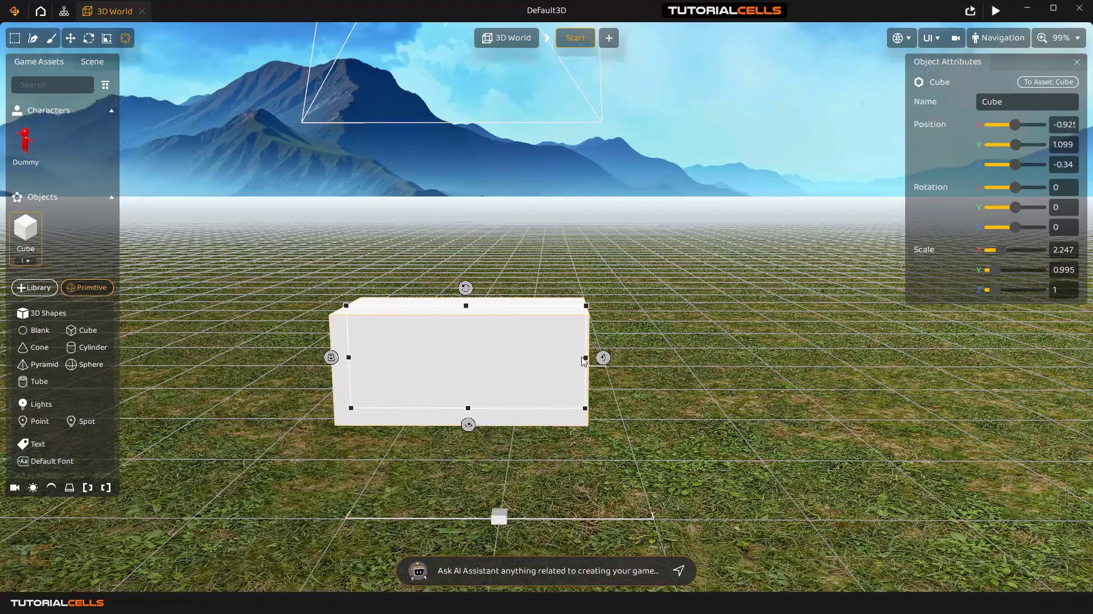
Scale the cube to about X 2.425 and Y 1.118, and tilt it slightly about X to about -0.515.
mouse_move(608, 392)
right_mouse_down()
mouse_move(603, 370)
mouse_move(581, 393)
mouse_move(608, 392)
right_mouse_up()
left_click_drag(645, 372, 505, 281)
mouse_move(508, 416)
left_mouse_down()
mouse_move(508, 397)
mouse_move(513, 429)
left_mouse_up()
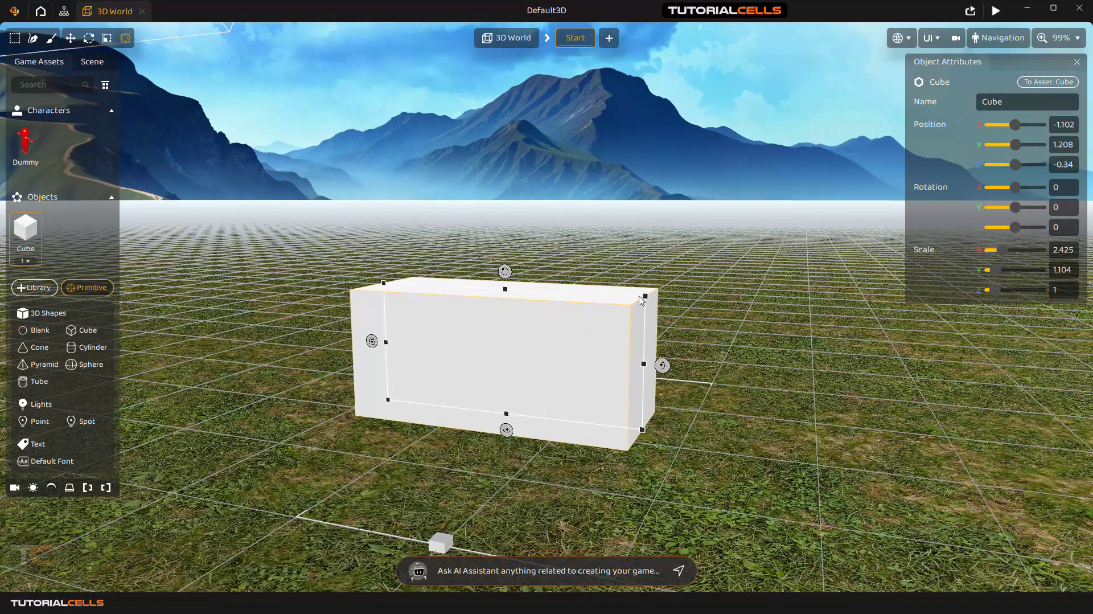
left_click_drag(646, 298, 643, 300)
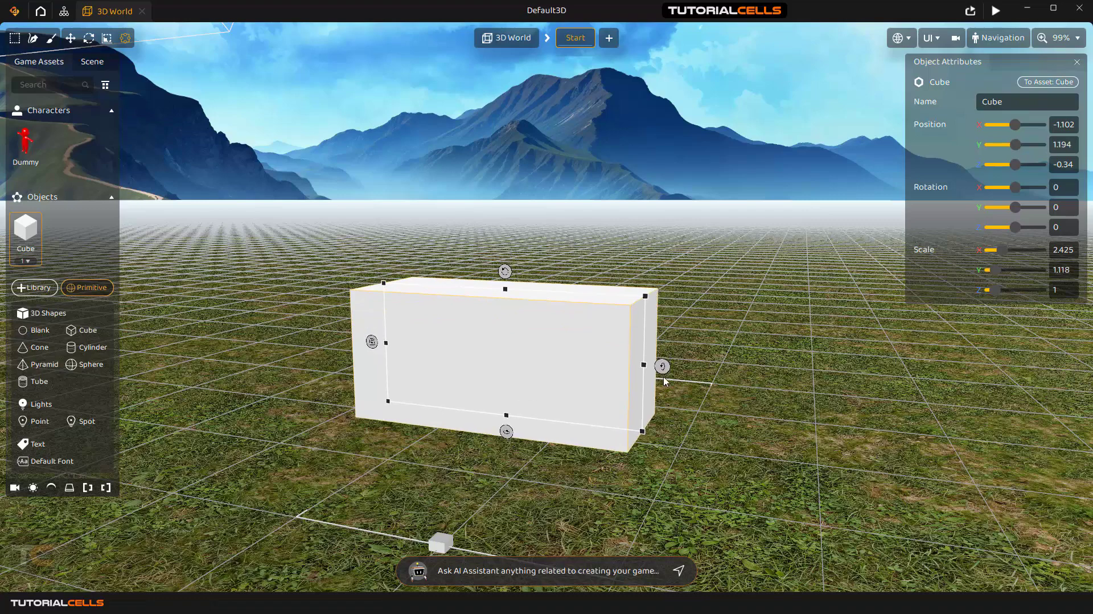
mouse_move(663, 370)
left_mouse_down()
mouse_move(686, 318)
mouse_move(666, 383)
mouse_move(668, 353)
mouse_move(664, 369)
left_mouse_up()
Resize the cube from above to a scale of about X 2.174 and Z 2.472.
right_click_drag(664, 368, 797, 388)
key("s")
key("w")
right_click_drag(609, 314, 668, 313)
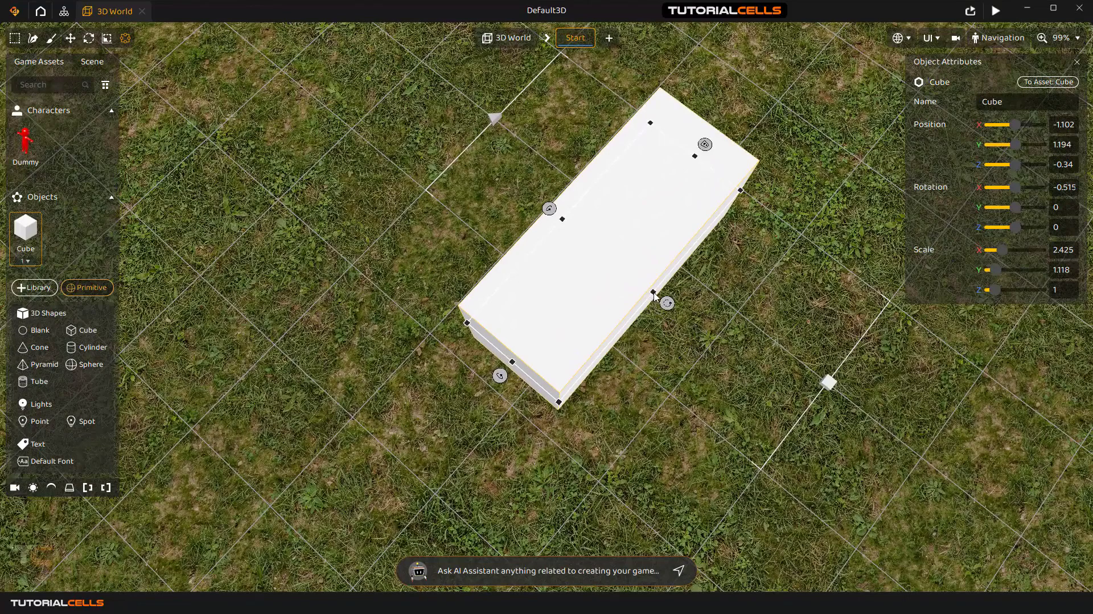
left_click_drag(654, 294, 631, 325)
left_click_drag(553, 231, 693, 335)
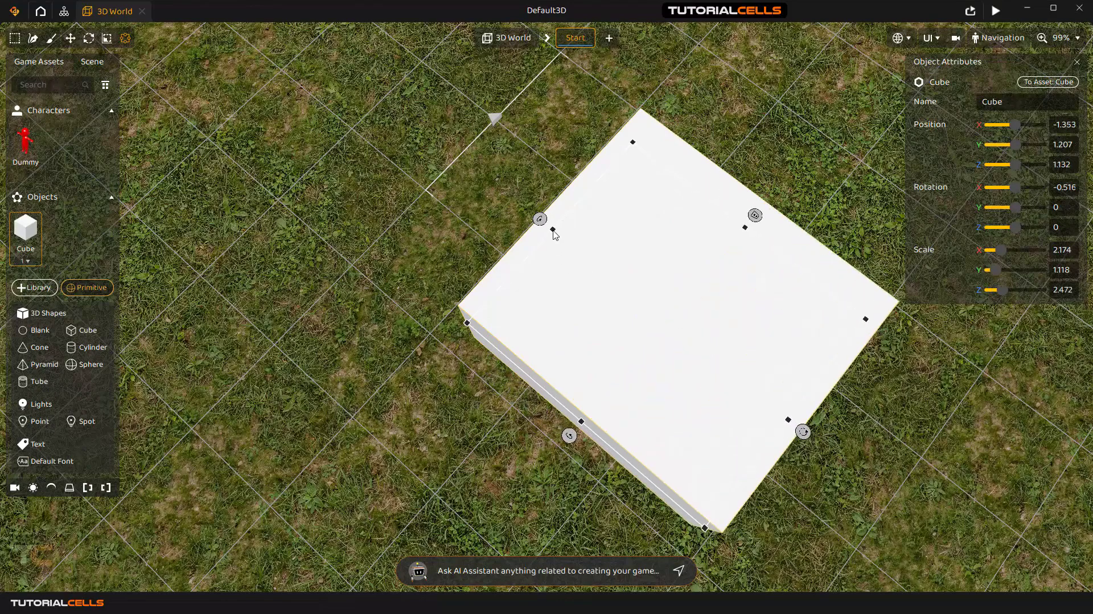
Stretch the cube along Z to a scale of about 2.534.
left_click(531, 223)
left_click(591, 284)
left_click_drag(554, 230, 723, 224)
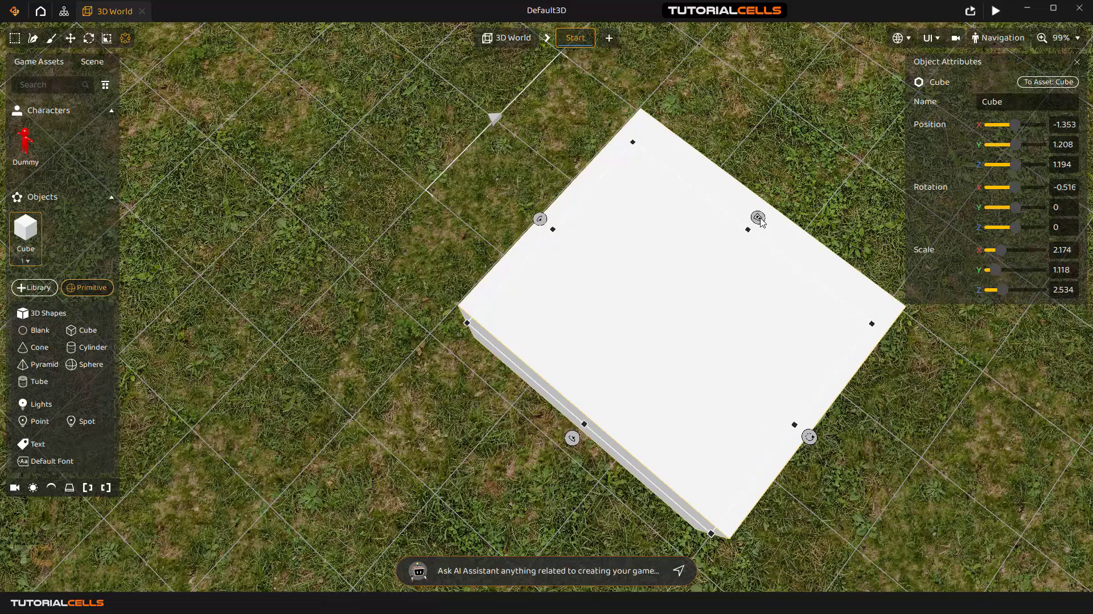
Raise the cube to about Y 9.991 and shift it along X to about -1.24.
scroll(757, 219, "down", 5)
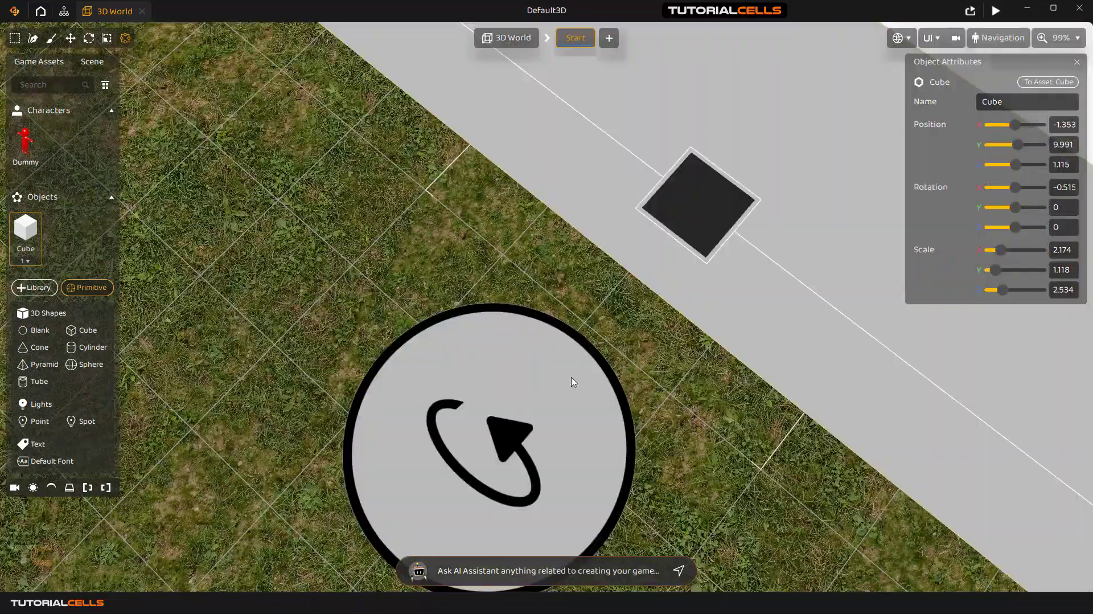
scroll(572, 382, "down", 5)
mouse_move(593, 366)
right_mouse_down()
mouse_move(590, 455)
mouse_move(604, 273)
mouse_move(621, 239)
mouse_move(570, 388)
mouse_move(672, 364)
mouse_move(655, 398)
mouse_move(524, 393)
mouse_move(553, 410)
mouse_move(535, 399)
mouse_move(590, 379)
right_mouse_up()
left_click_drag(325, 291, 401, 282)
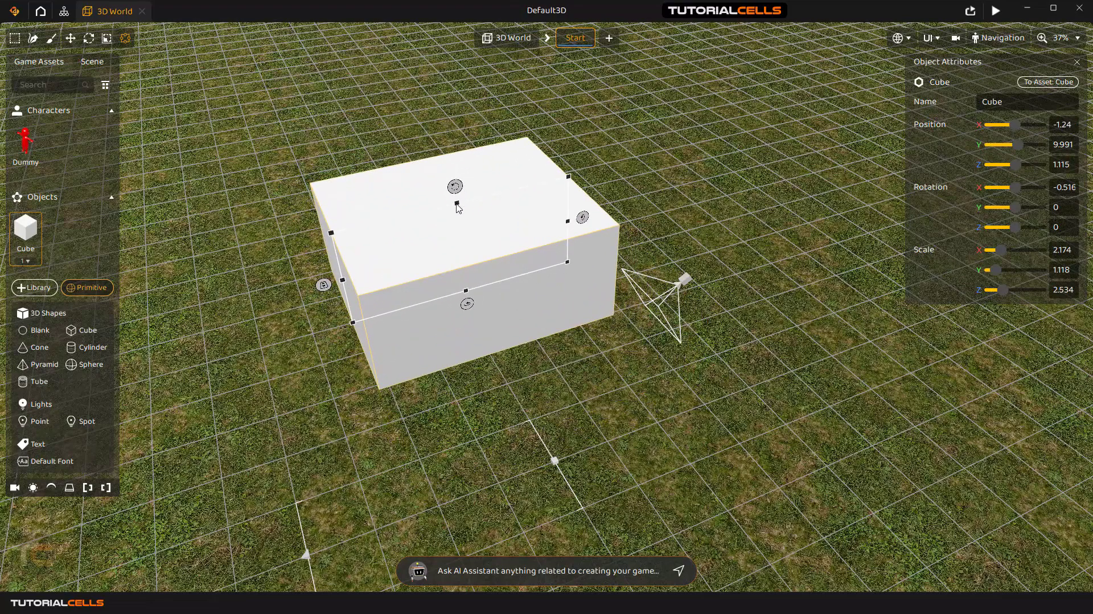
Scale the cube to about Y 1.203 and Z 2.723, and shift it to about X -1.003 with a Y rotation of about -7.117.
mouse_move(455, 204)
left_mouse_down()
mouse_move(456, 219)
mouse_move(452, 195)
left_mouse_up()
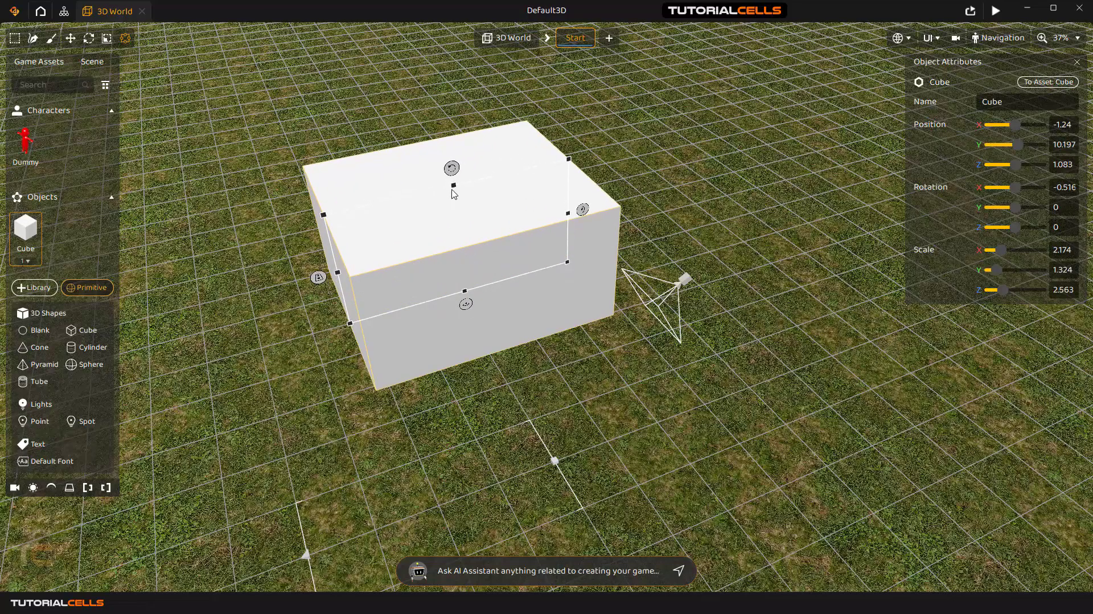
left_click_drag(571, 165, 533, 236)
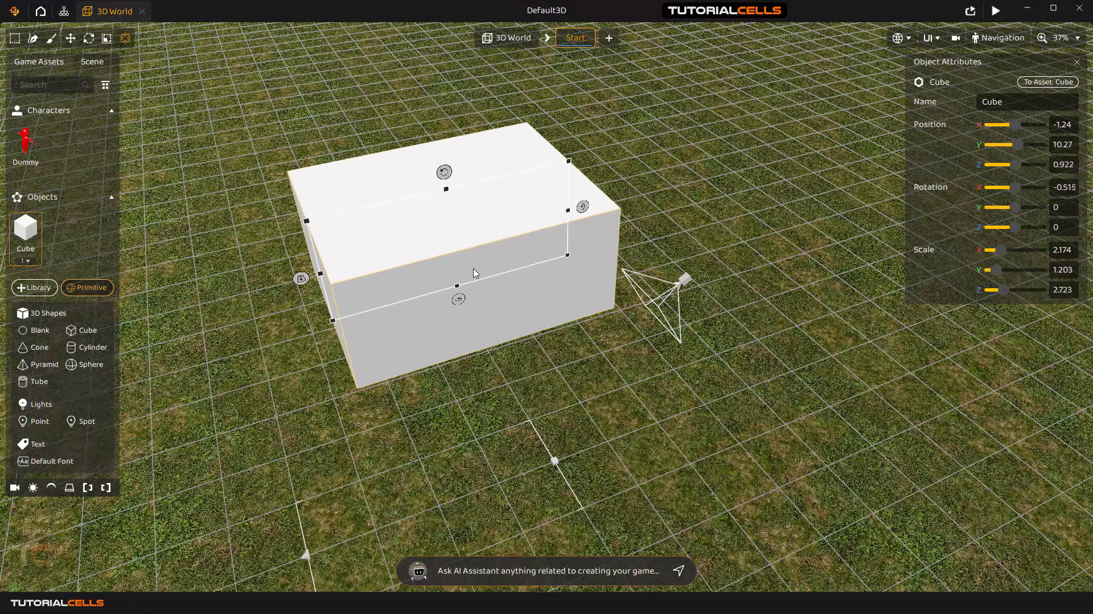
left_click_drag(300, 280, 297, 274)
mouse_move(460, 301)
left_mouse_down()
mouse_move(473, 302)
mouse_move(456, 317)
left_mouse_up()
Resize the cube with its side transform handle to a scale of about Y 1.104 and Z 3.004.
scroll(464, 327, "up", 3)
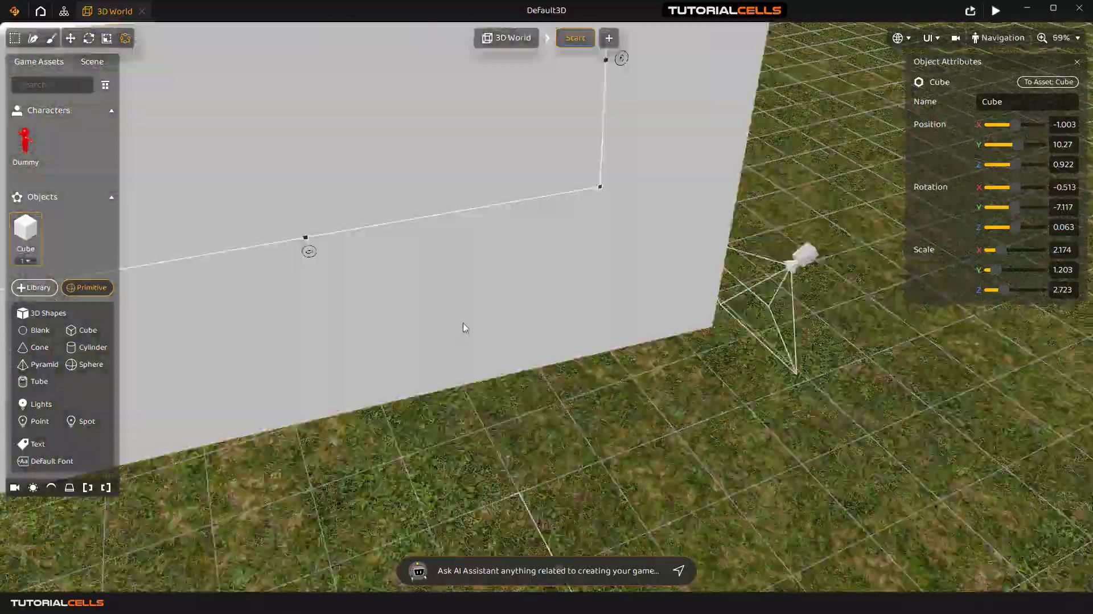
scroll(316, 264, "down", 3)
right_click_drag(402, 298, 348, 271)
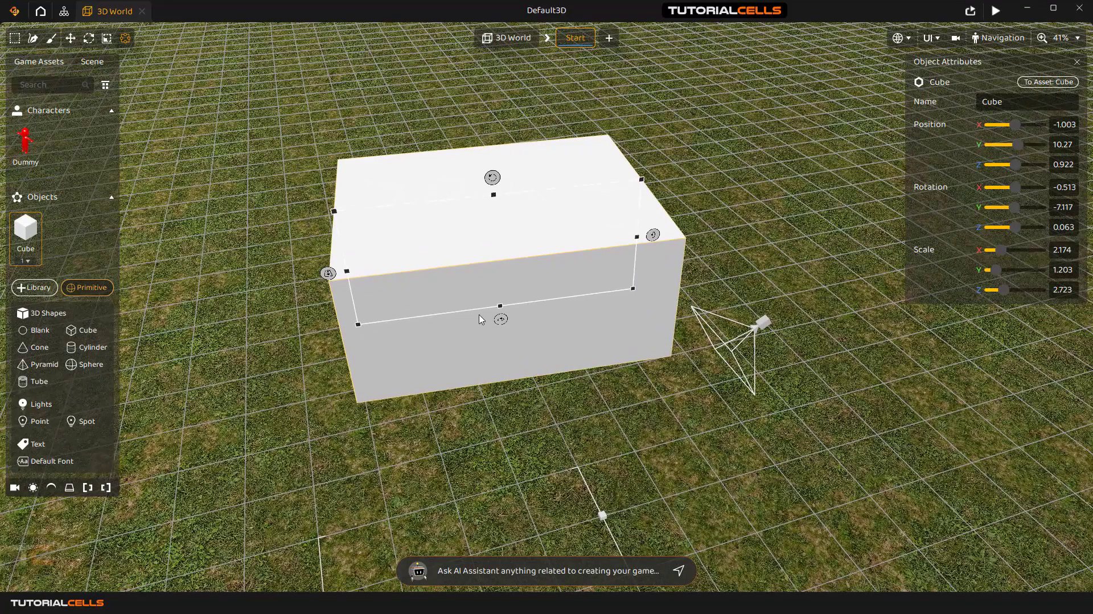
left_click_drag(637, 237, 639, 200)
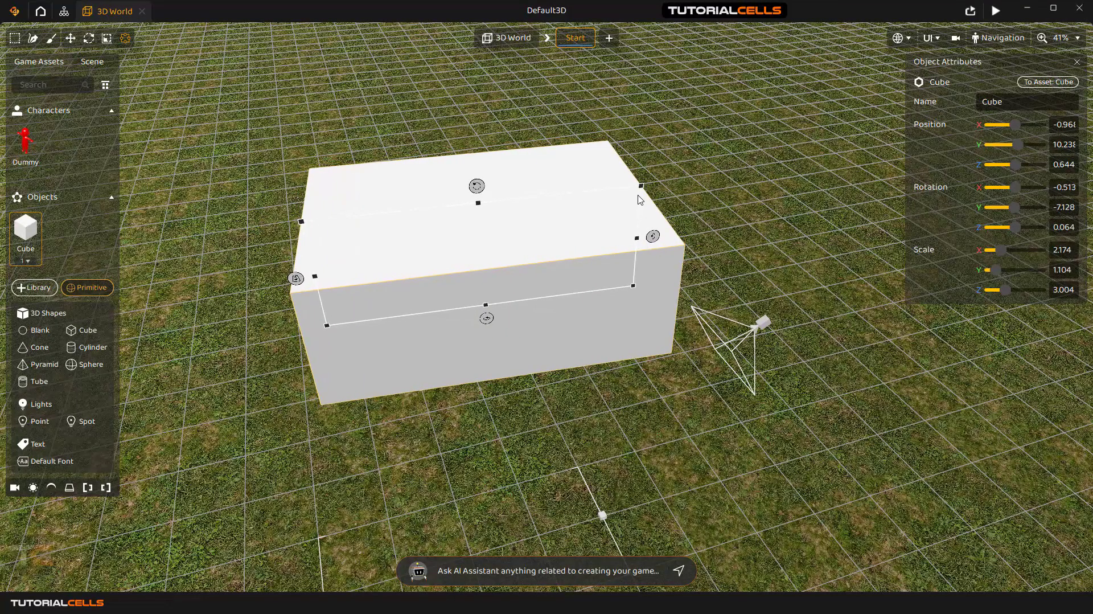
Scale the cube to about X 2.13 and Y 1.078, and reposition it to about Z 1.614 with an X rotation of about 2.459.
scroll(510, 279, "down", 4)
scroll(508, 286, "up", 2)
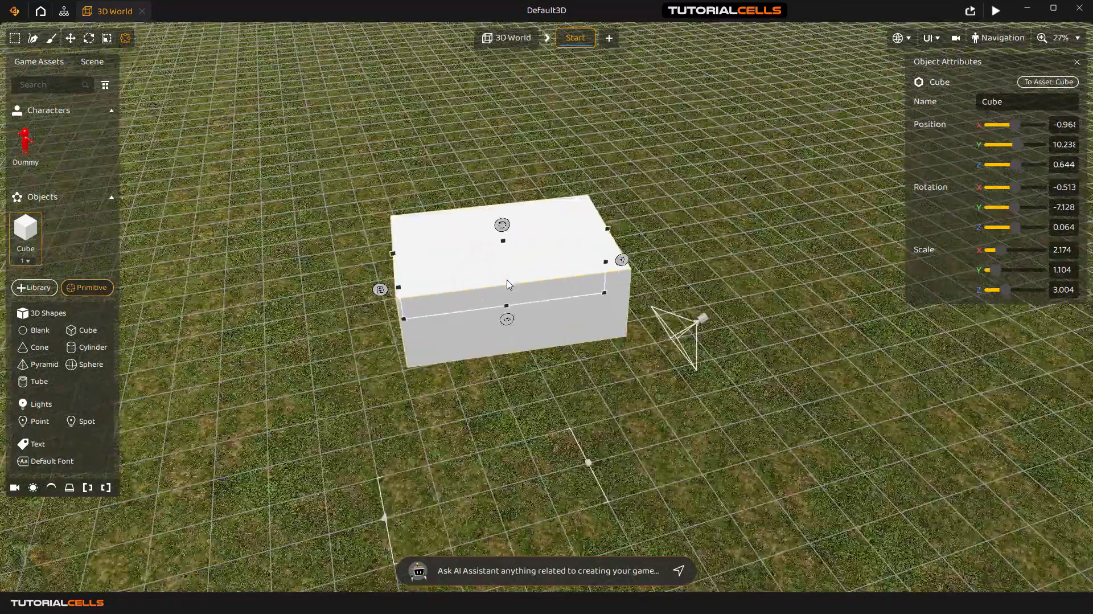
middle_click_drag(505, 283, 626, 286)
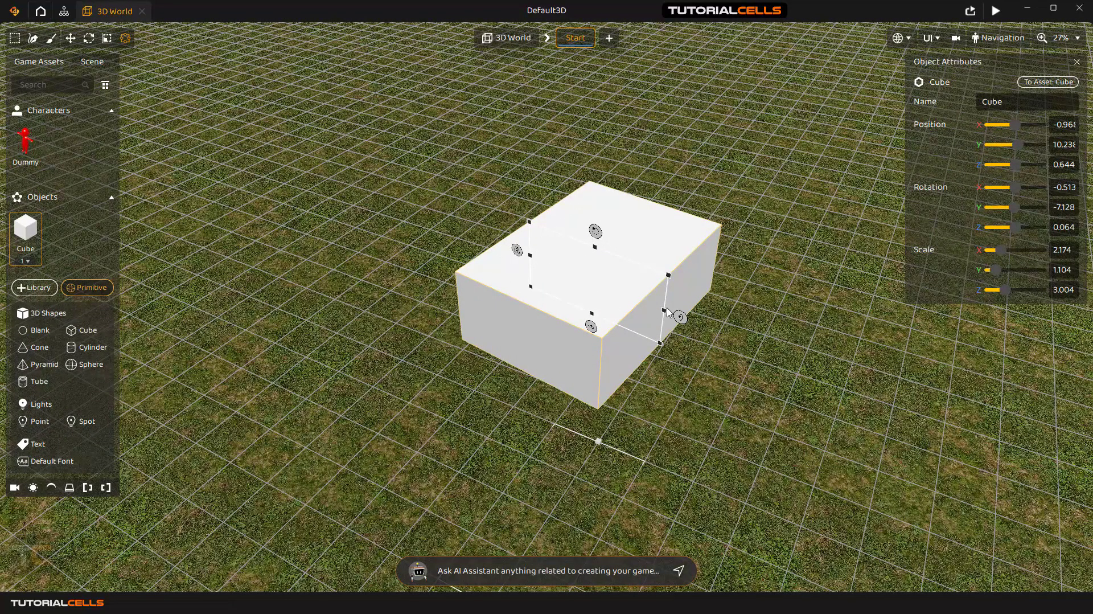
mouse_move(665, 309)
left_mouse_down()
mouse_move(682, 311)
mouse_move(664, 313)
left_mouse_up()
left_click_drag(520, 256, 658, 160)
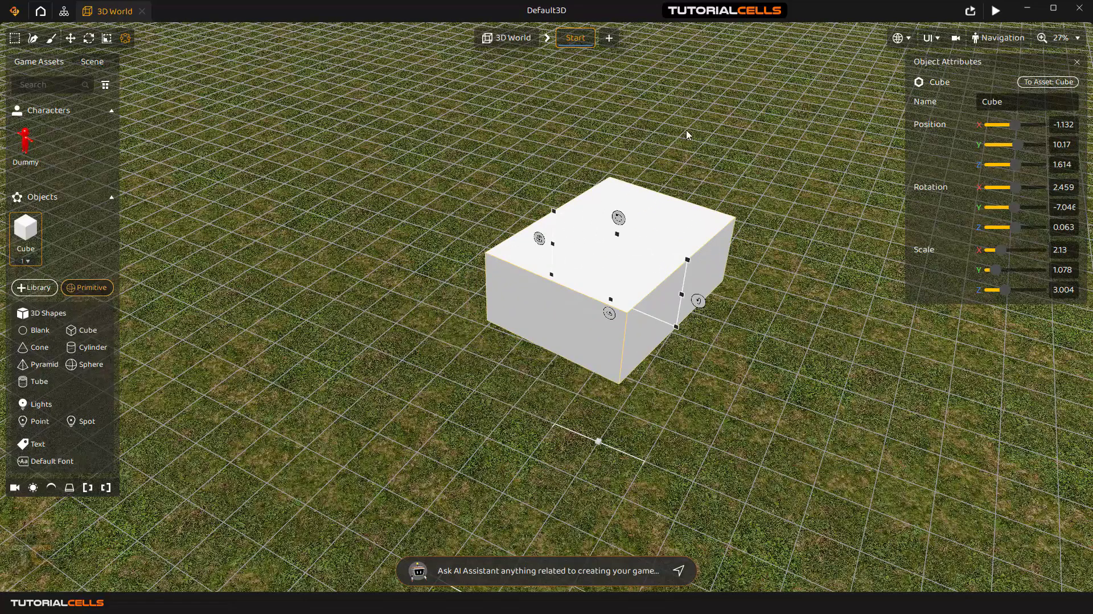